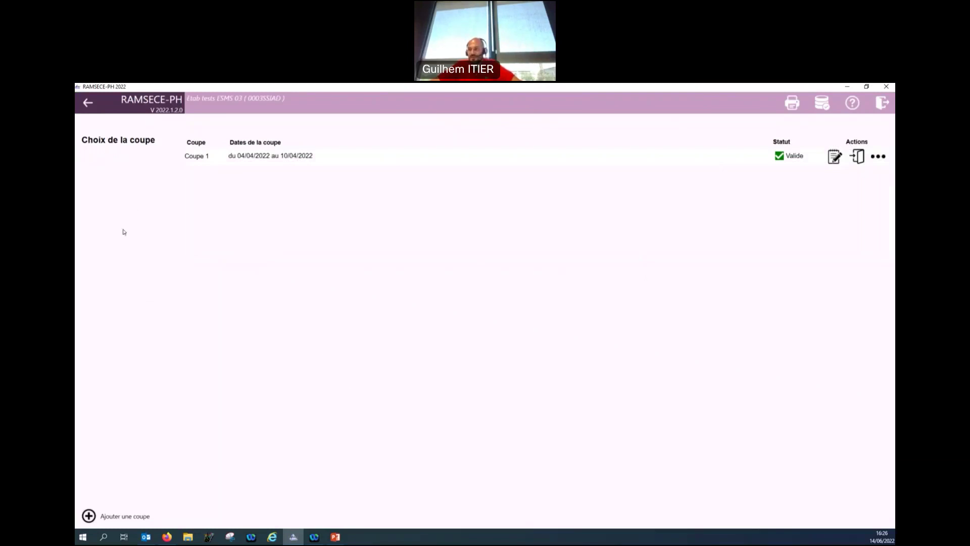
# Add a new coupe starting 13/06/2022 (ending 26/06/2022), save it and confirm saving the fiche coupe.
pyautogui.click(120, 518)
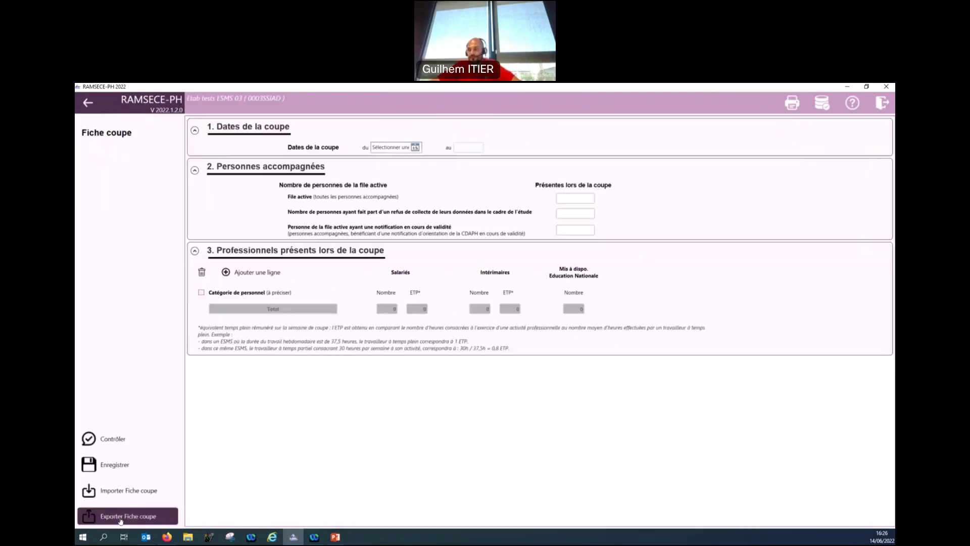
pyautogui.click(415, 148)
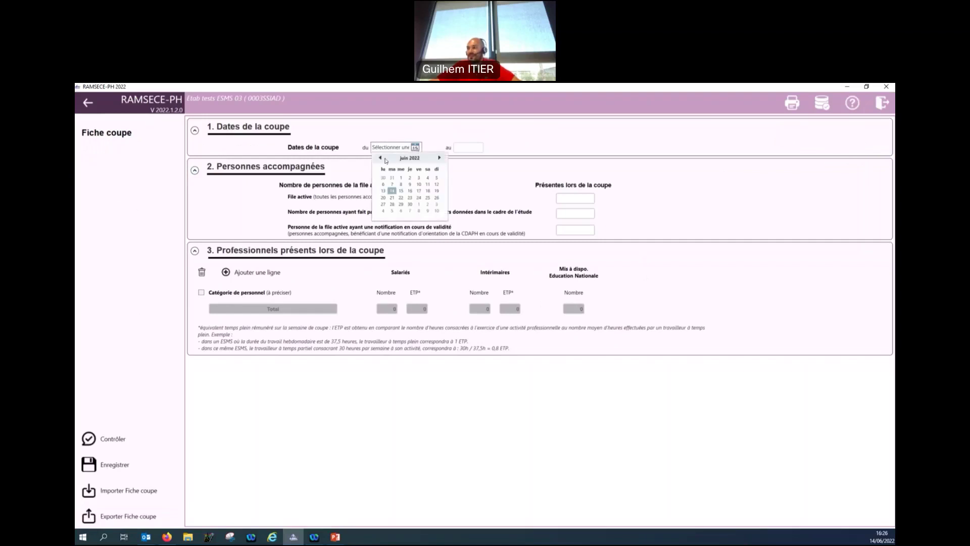
pyautogui.click(383, 192)
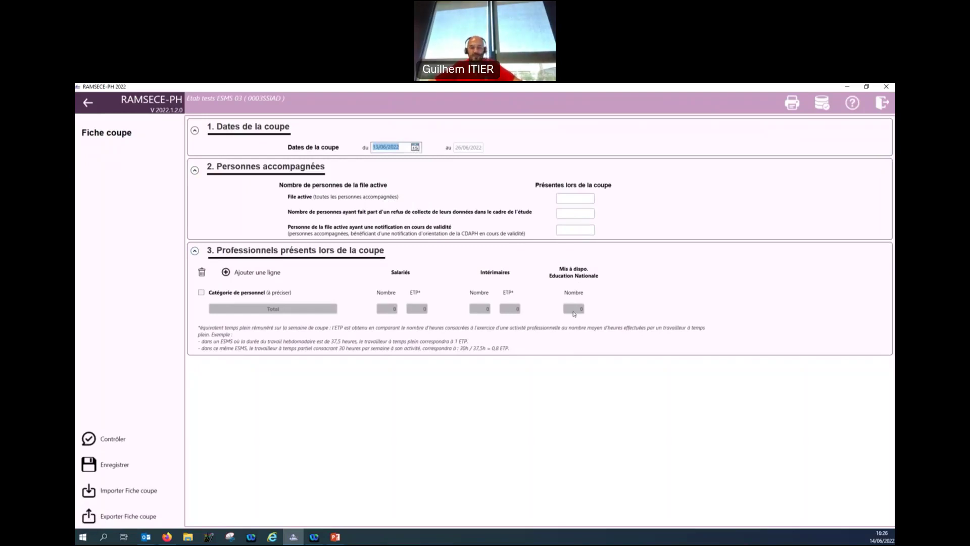
pyautogui.click(147, 455)
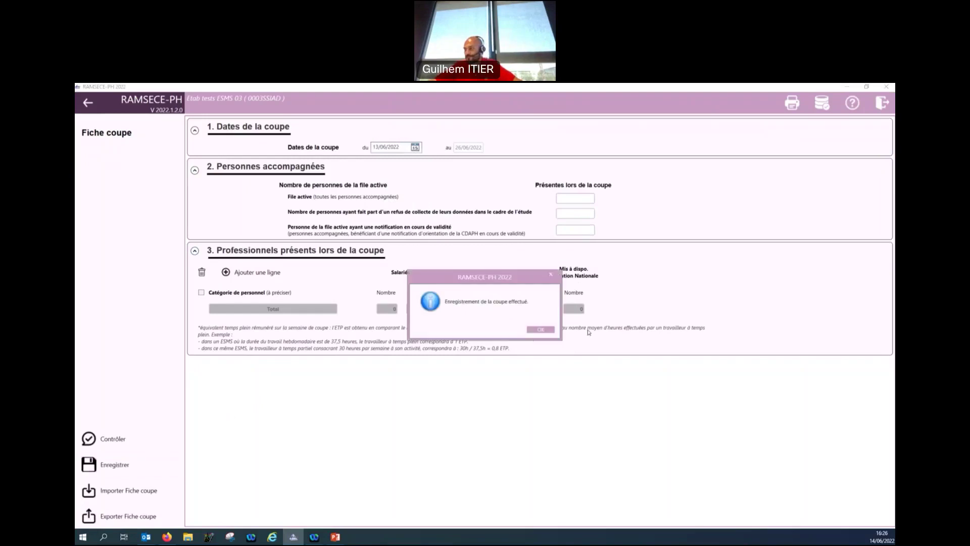
pyautogui.click(533, 330)
pyautogui.click(88, 103)
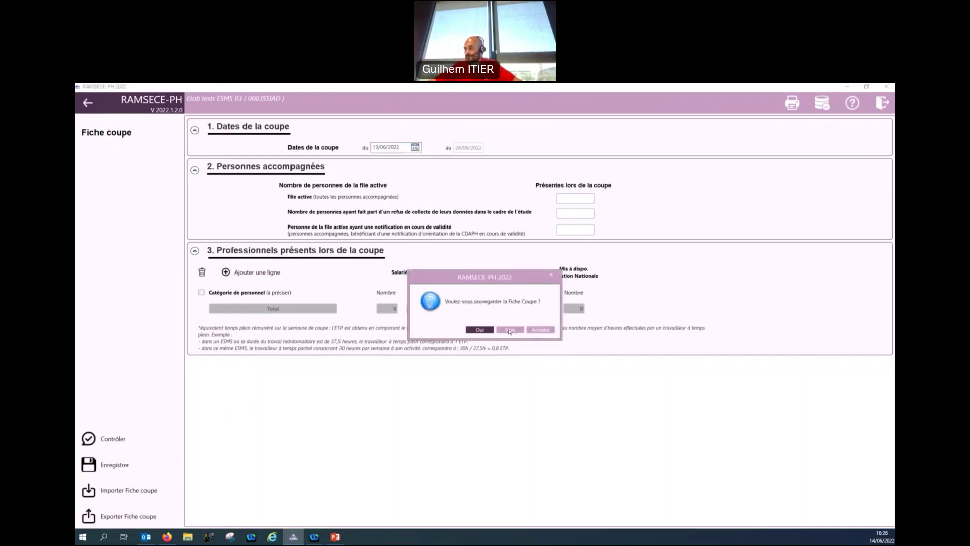
pyautogui.click(479, 329)
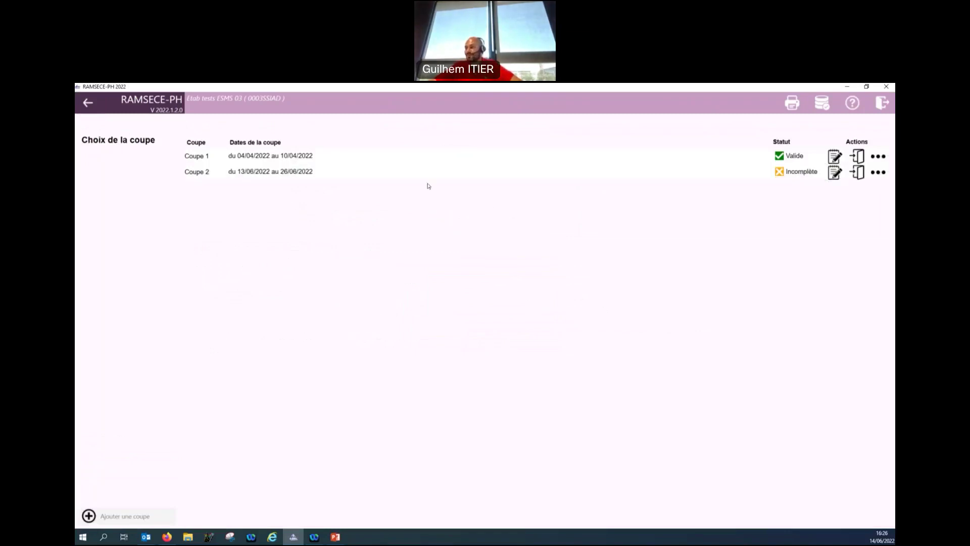
# Open Coupe 2's empty Personnes accompagnées list, then minimize RAMSECE-PH.
pyautogui.click(858, 173)
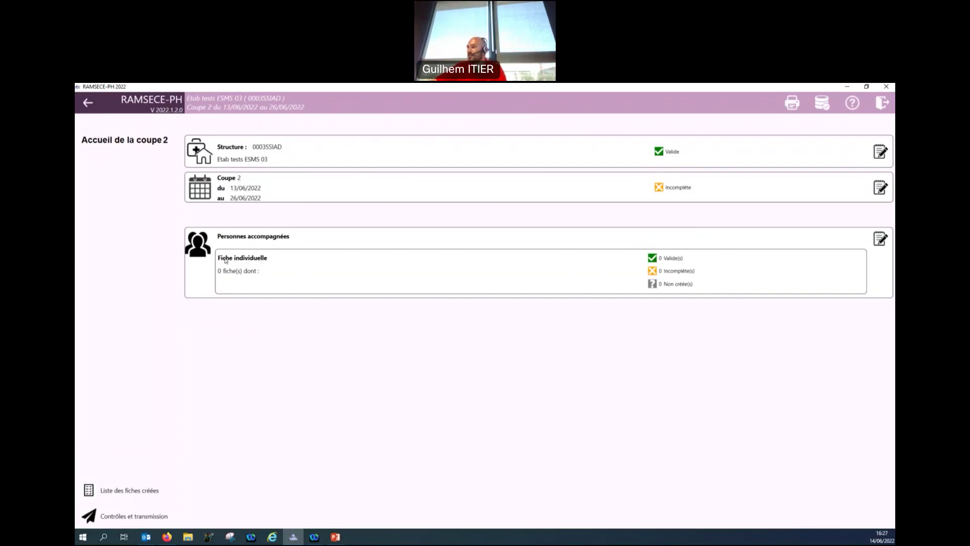
pyautogui.click(880, 239)
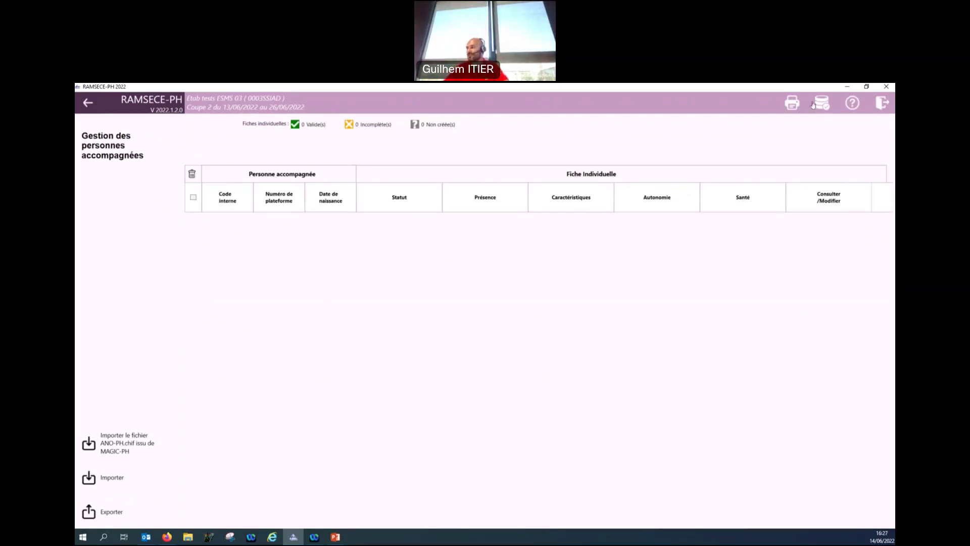
pyautogui.click(846, 87)
# Launch MAGIC-PH and log in with the Plage identifier and password.
pyautogui.click(211, 538)
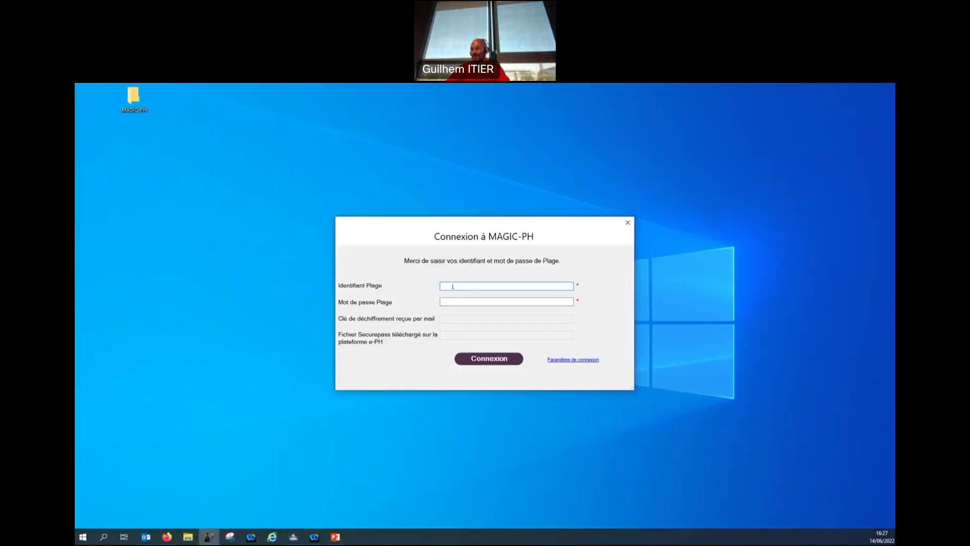
pyautogui.write('200159')
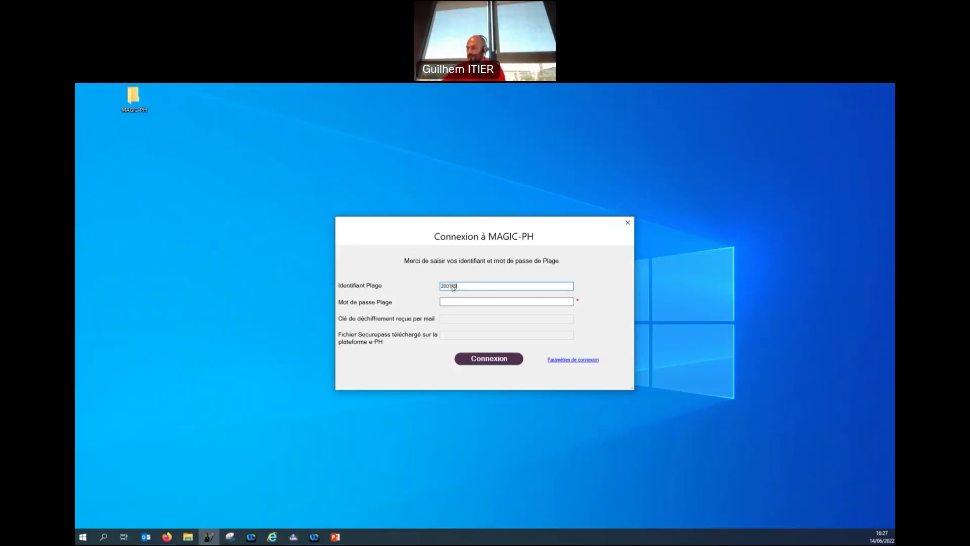
pyautogui.click(486, 305)
pyautogui.write('1')
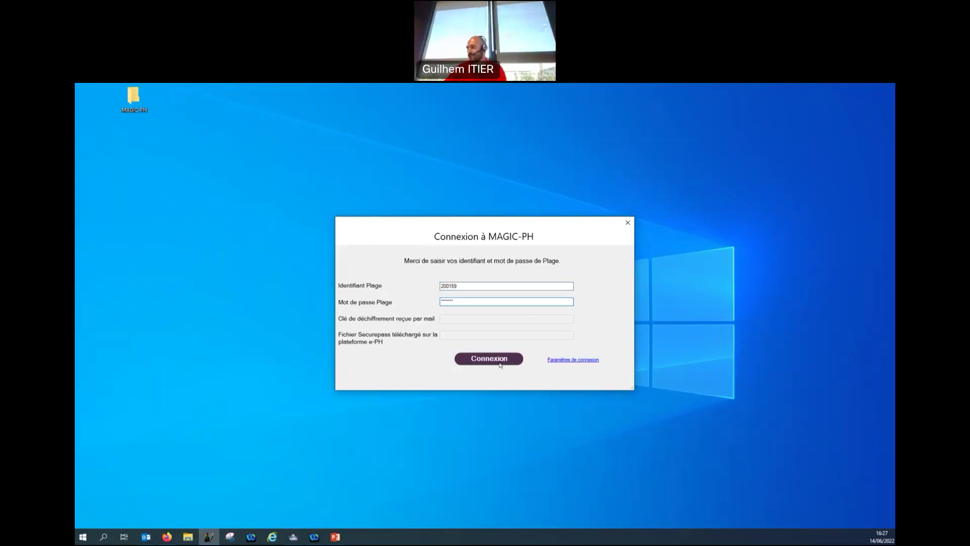
pyautogui.click(500, 360)
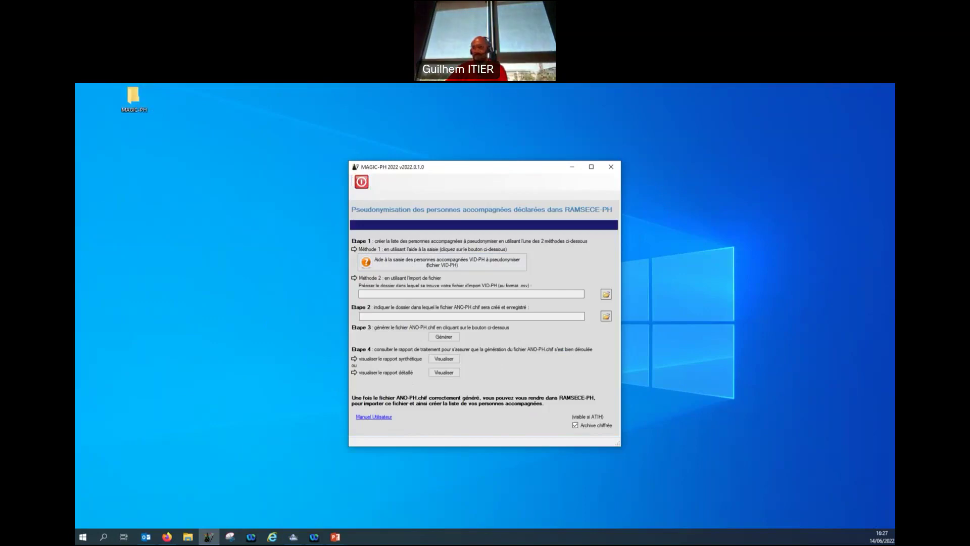
# Open the 'Préparation MAGIC Coupe 1' workbook from the desktop MAGIC-PH > Coupe 1 folder.
pyautogui.doubleClick(135, 97)
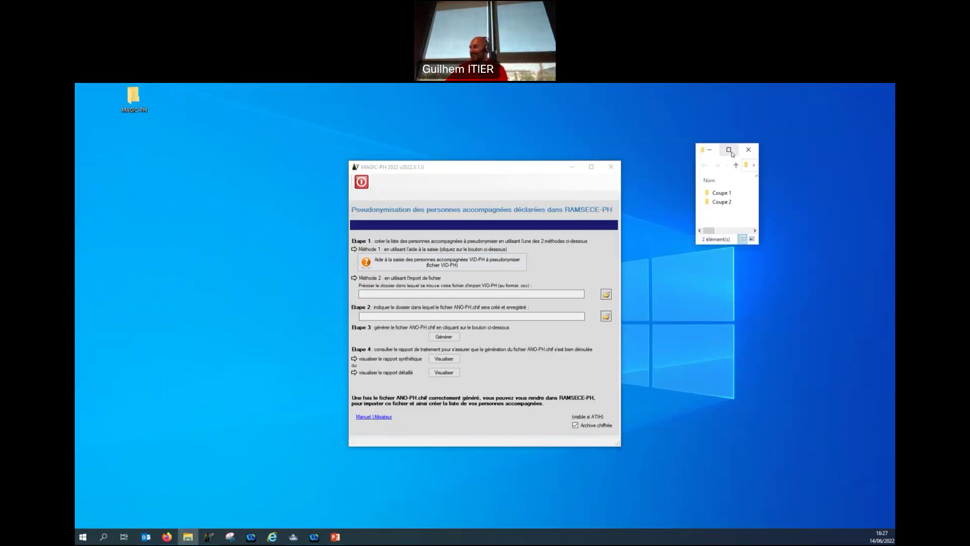
pyautogui.click(729, 151)
pyautogui.doubleClick(236, 138)
pyautogui.doubleClick(254, 157)
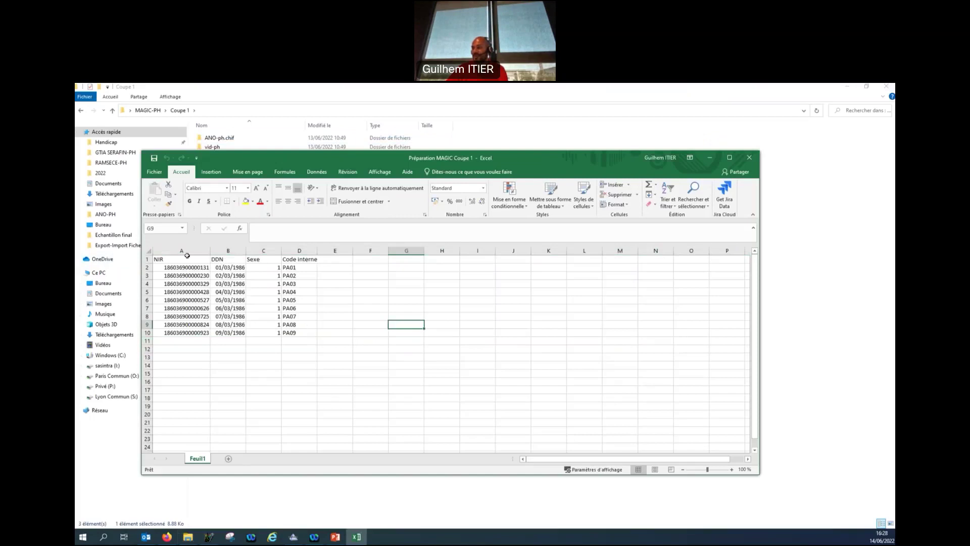
# Close the Coupe 1 workbook and look through its vid-ph and ANO-ph.chif folders.
pyautogui.click(749, 158)
pyautogui.doubleClick(212, 147)
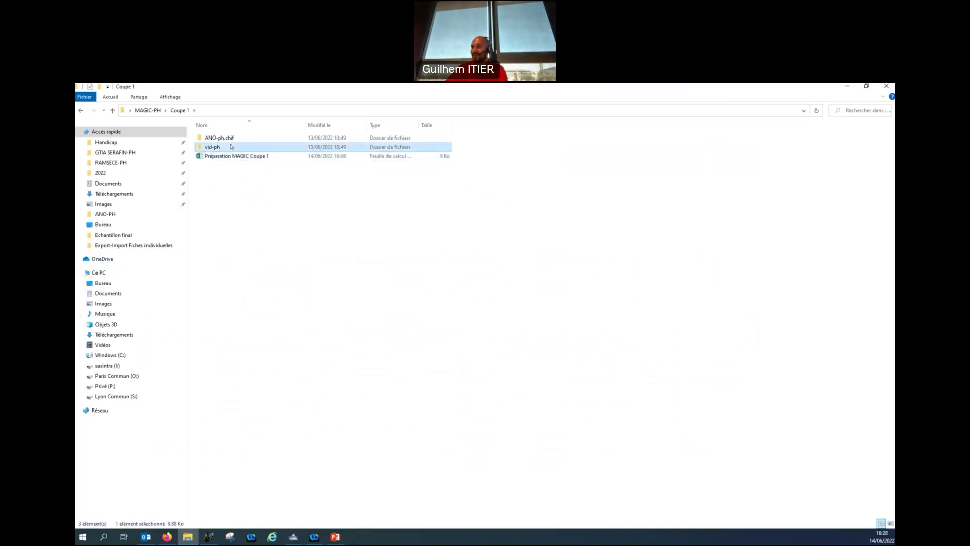
pyautogui.click(180, 111)
pyautogui.click(220, 140)
pyautogui.doubleClick(219, 140)
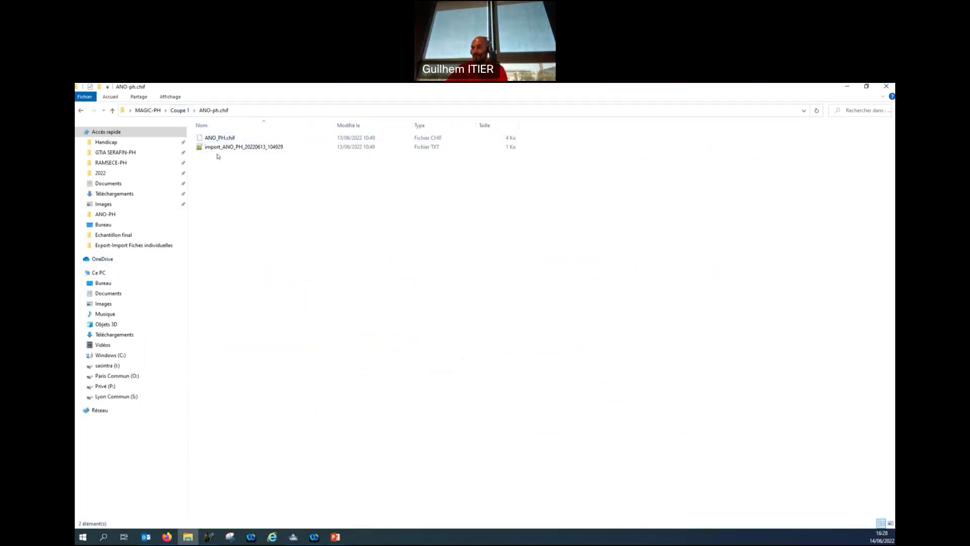
pyautogui.click(179, 110)
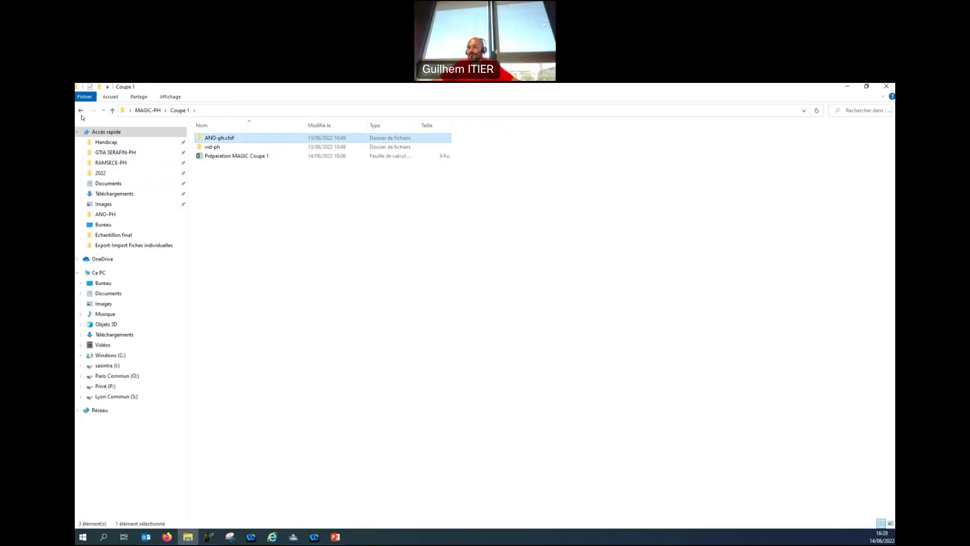
pyautogui.doubleClick(218, 138)
pyautogui.click(83, 116)
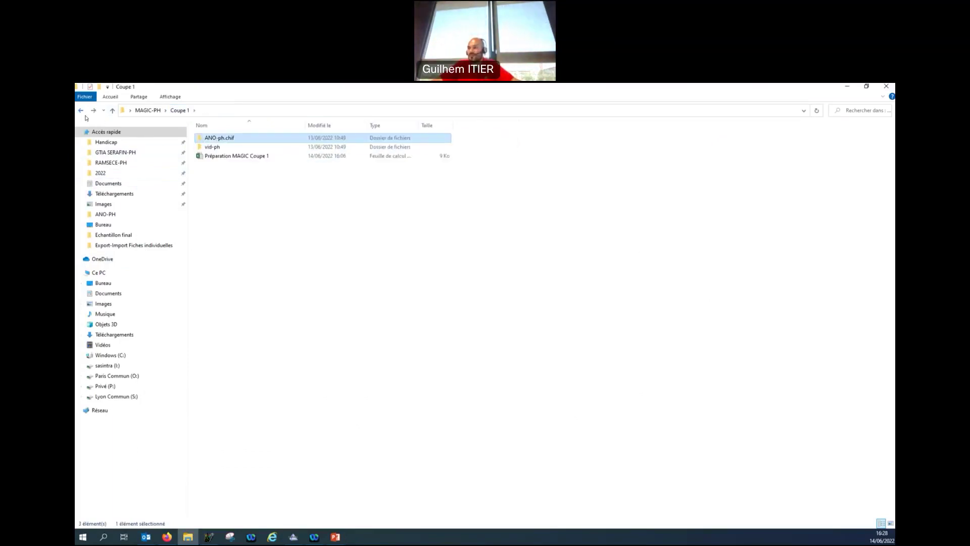
pyautogui.press('Down')
pyautogui.press('Return')
# Open 'Préparation MAGIC Coupe 2' from the MAGIC-PH > Coupe 2 folder.
pyautogui.click(156, 110)
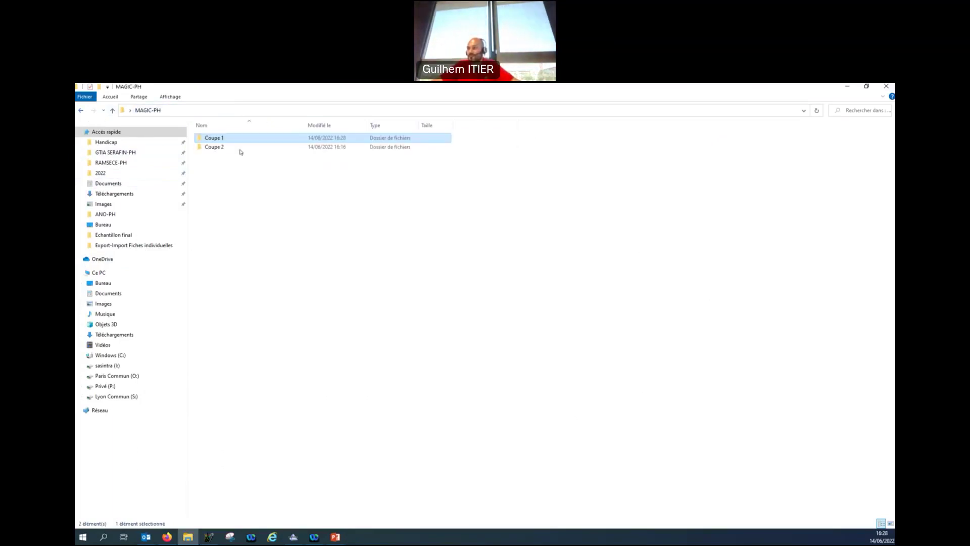
pyautogui.doubleClick(215, 147)
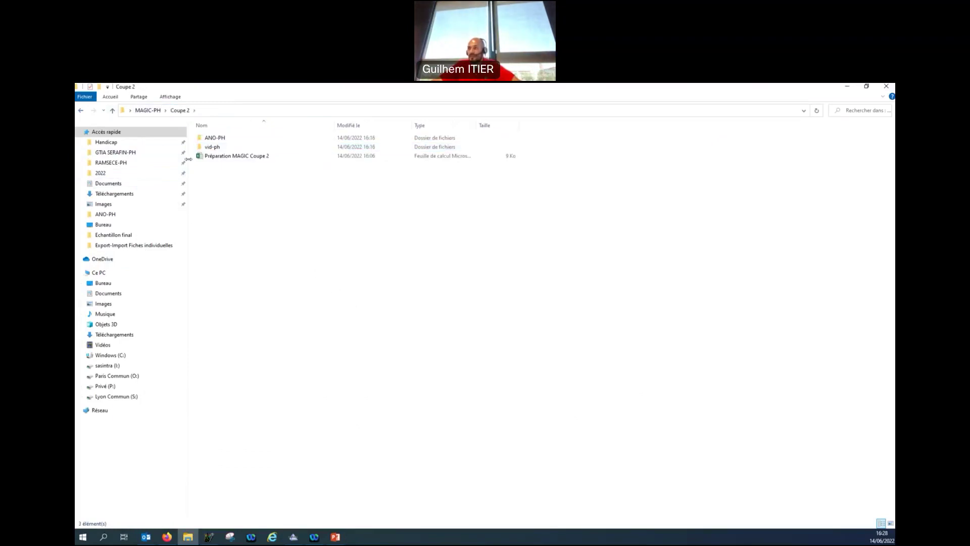
pyautogui.doubleClick(255, 161)
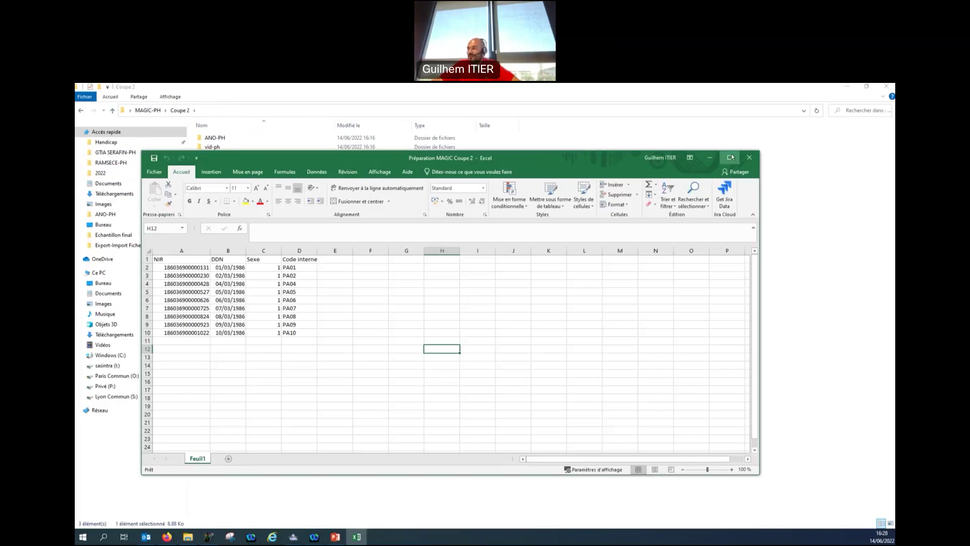
# Review the nine people's NIR, DDN, Sexe and codes through PA10, then restore Excel and hide Explorer.
pyautogui.click(729, 157)
pyautogui.moveTo(112, 196); pyautogui.dragTo(223, 198)
pyautogui.click(367, 281)
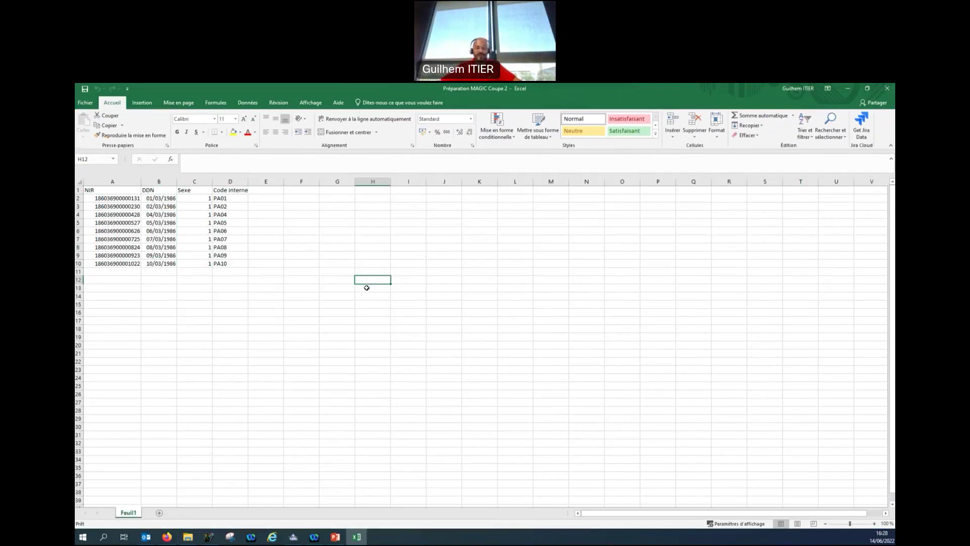
pyautogui.click(345, 296)
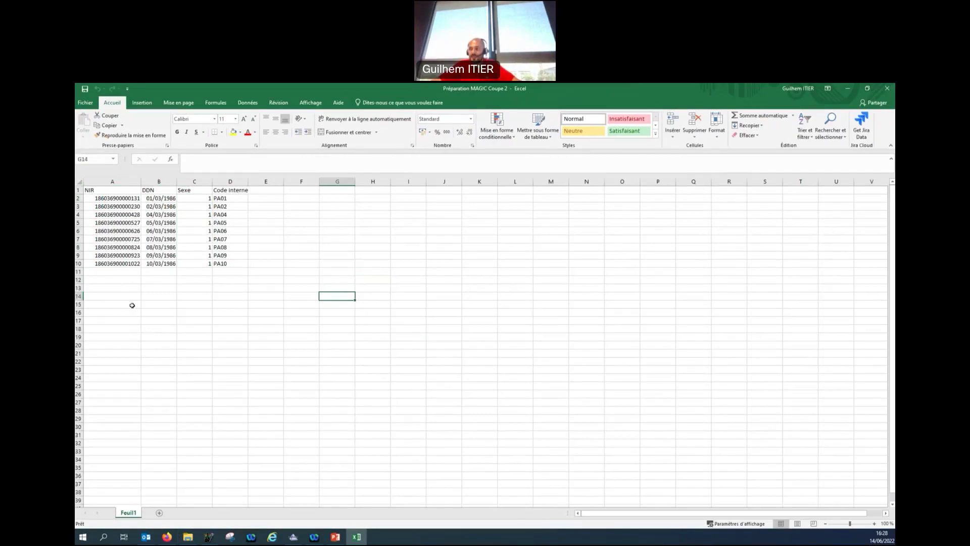
pyautogui.click(236, 263)
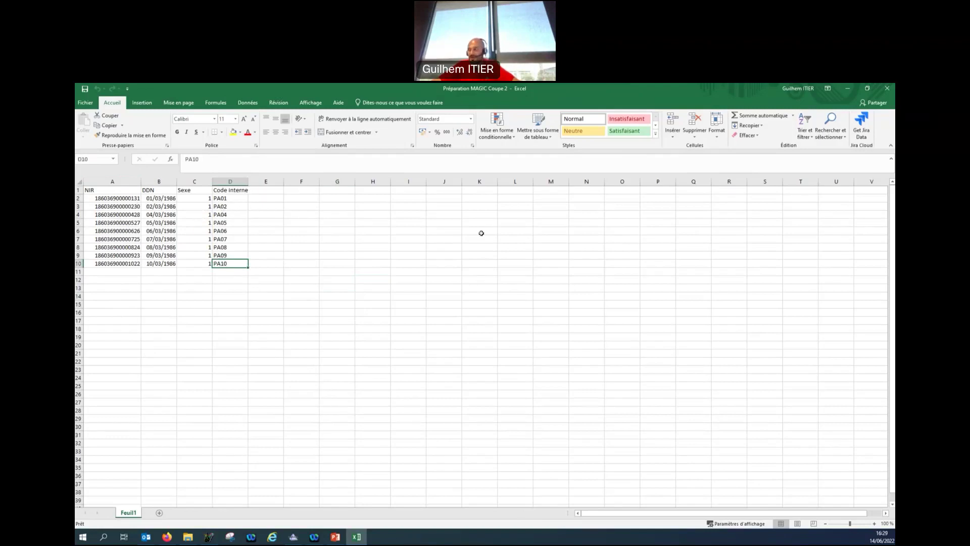
pyautogui.click(713, 312)
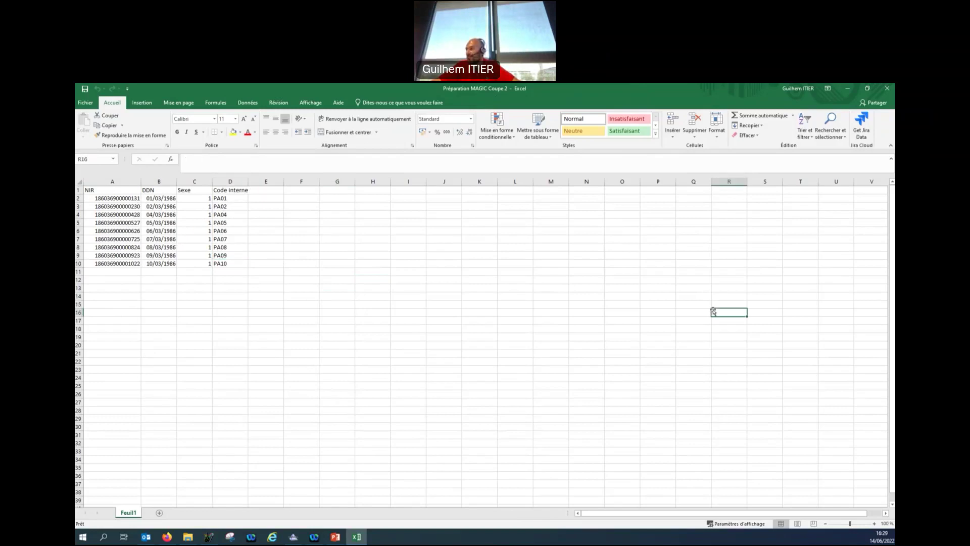
pyautogui.click(867, 90)
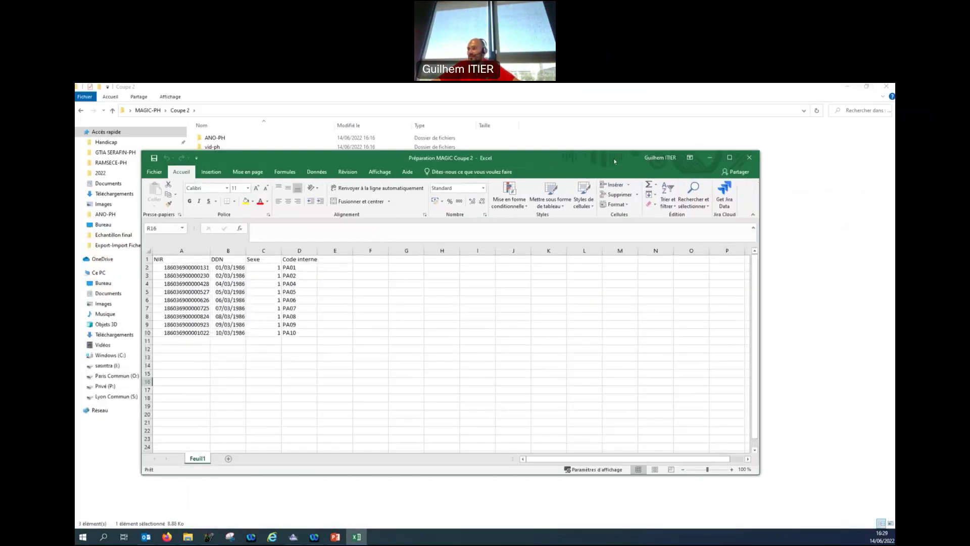
pyautogui.click(853, 88)
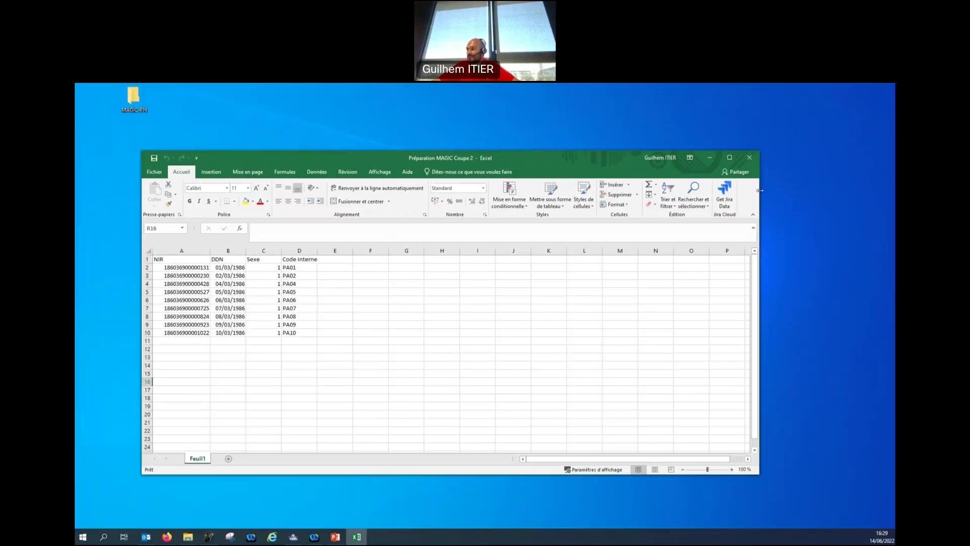
# Open the VID-PH grid beside Excel and paste internal codes PA01–PA10 into column D.
pyautogui.moveTo(759, 191); pyautogui.dragTo(409, 191)
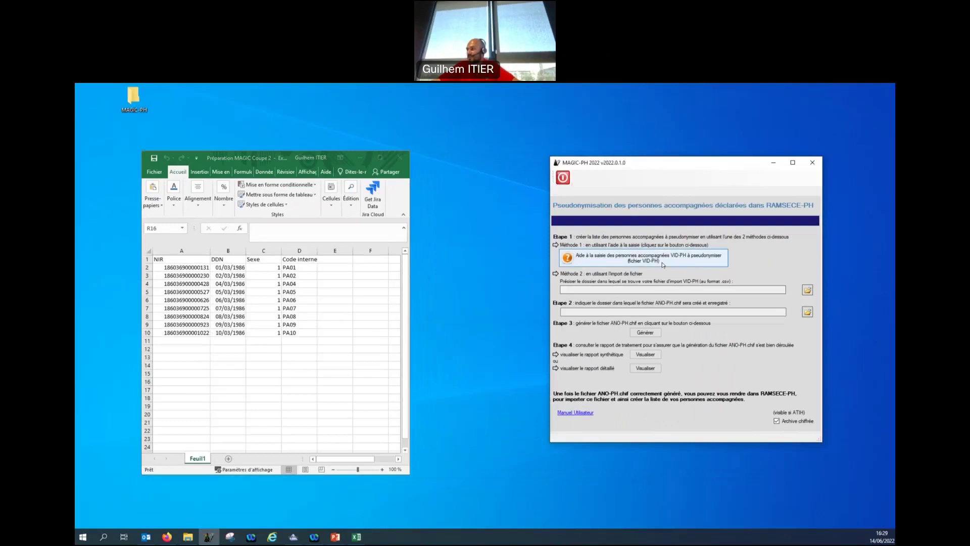
pyautogui.click(663, 259)
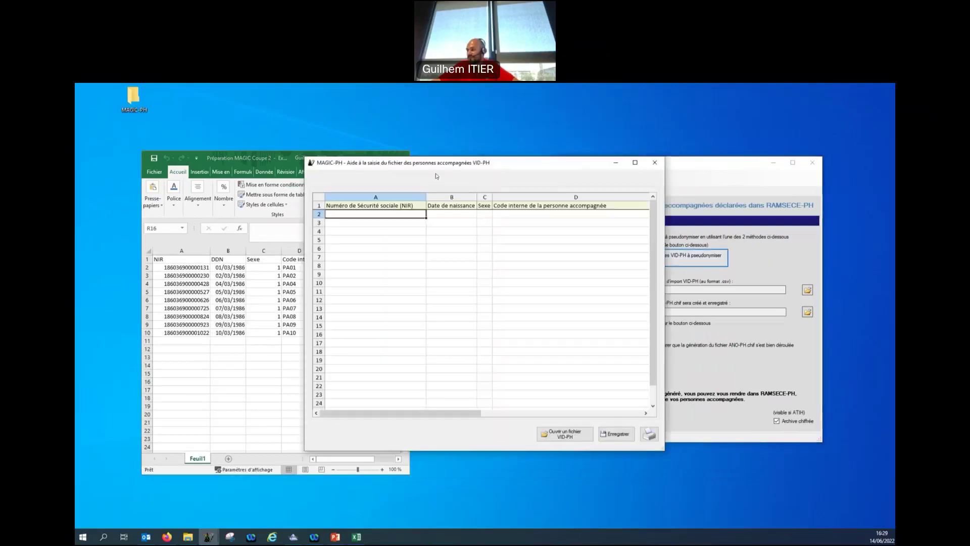
pyautogui.moveTo(441, 166); pyautogui.dragTo(617, 167)
pyautogui.click(211, 268)
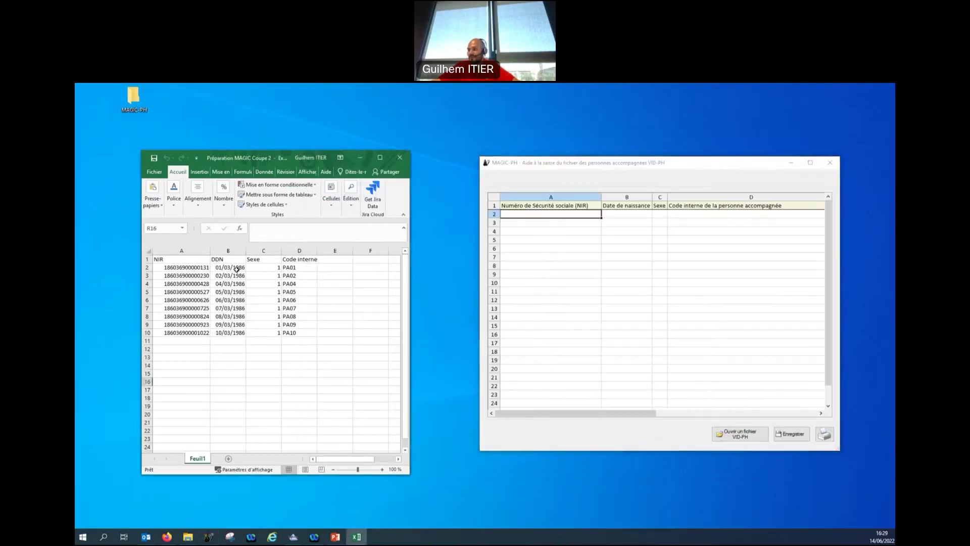
pyautogui.moveTo(290, 268); pyautogui.dragTo(296, 333)
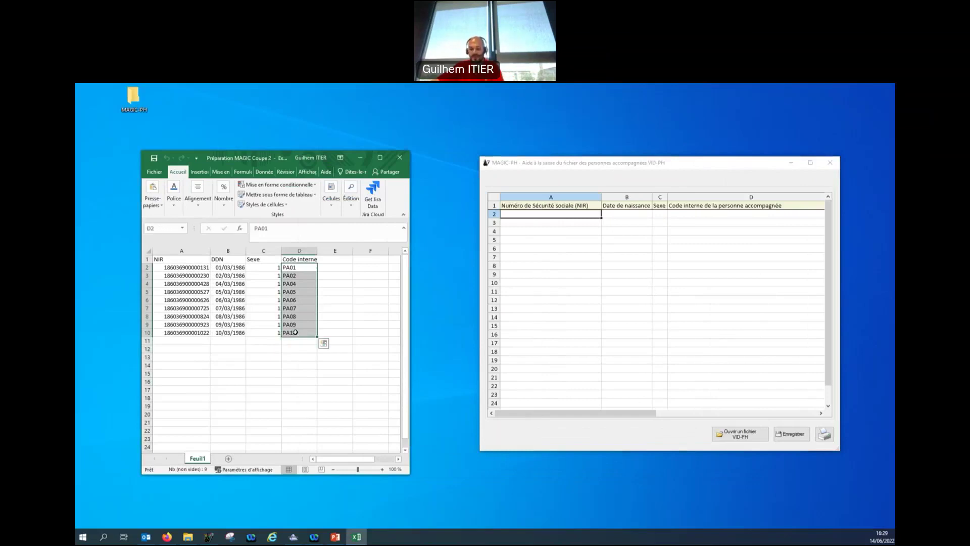
pyautogui.hotkey('ctrl', 'c')
pyautogui.click(697, 213)
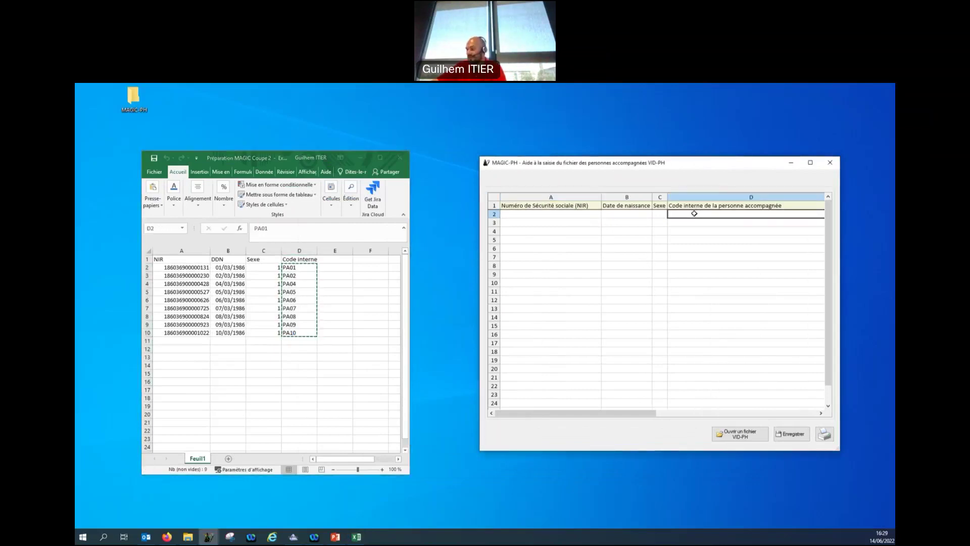
pyautogui.hotkey('ctrl', 'v')
# Copy the Sexe values from Excel into grid cells C2–C10.
pyautogui.click(555, 214)
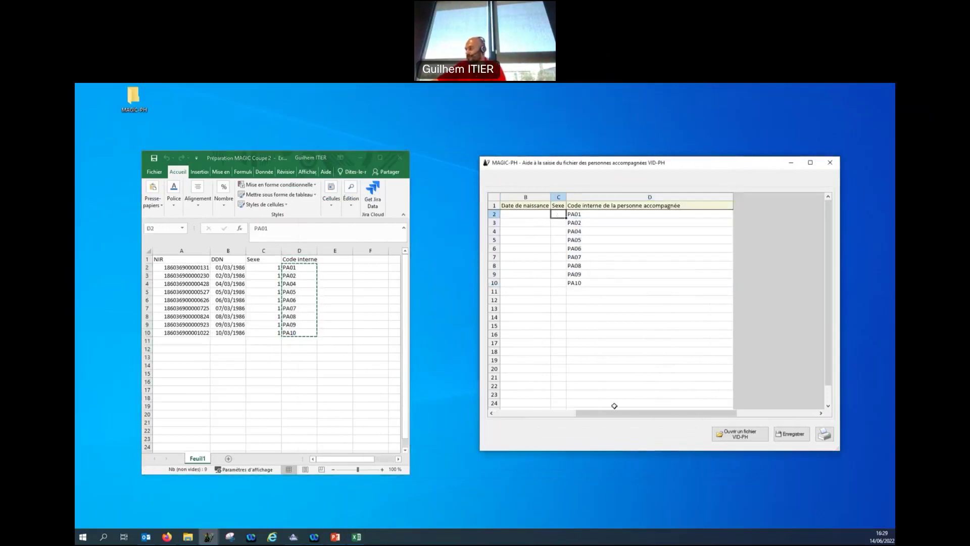
pyautogui.moveTo(263, 267)
pyautogui.mouseDown()
pyautogui.moveTo(264, 338)
pyautogui.moveTo(264, 268)
pyautogui.mouseUp()
pyautogui.hotkey('ctrl', 'c')
pyautogui.moveTo(661, 256); pyautogui.dragTo(661, 280)
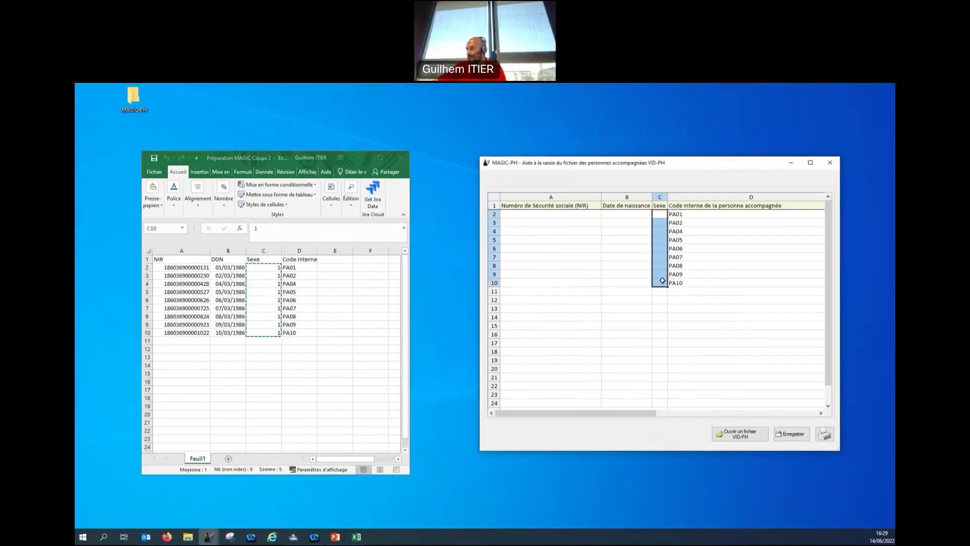
pyautogui.hotkey('ctrl', 'v')
# Paste the DDN birth dates into grid cells B2–B10, replacing the serial-number conversions.
pyautogui.click(628, 216)
pyautogui.moveTo(228, 267); pyautogui.dragTo(232, 330)
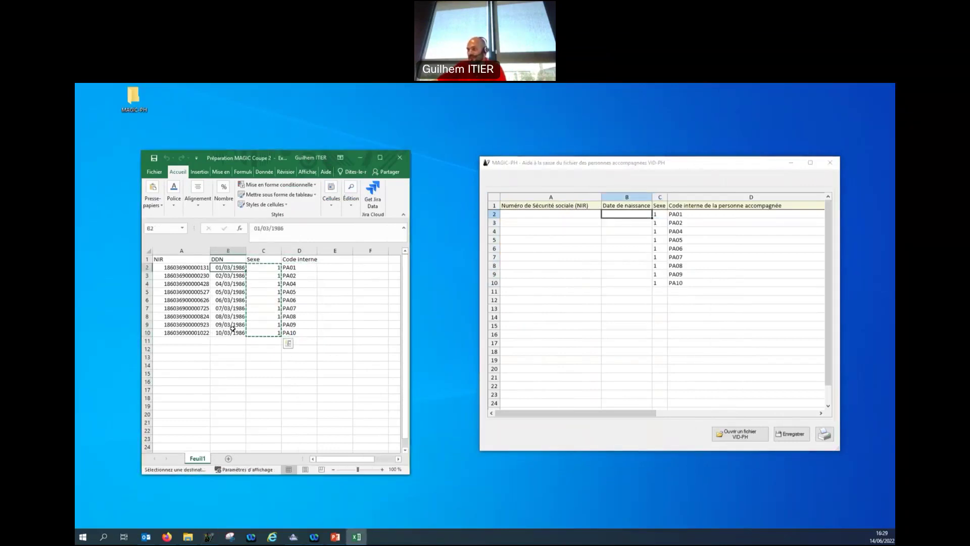
pyautogui.hotkey('ctrl', 'c')
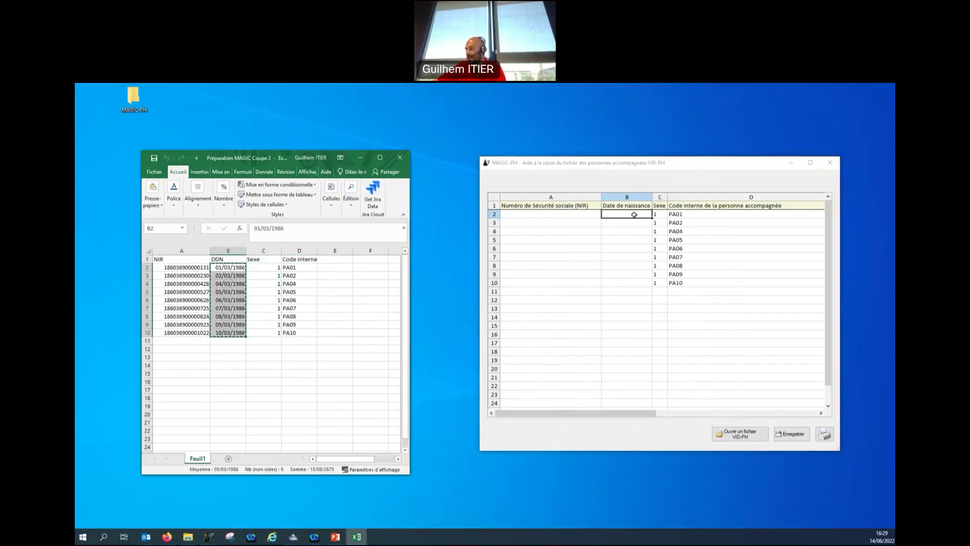
pyautogui.click(634, 215)
pyautogui.hotkey('ctrl', 'v')
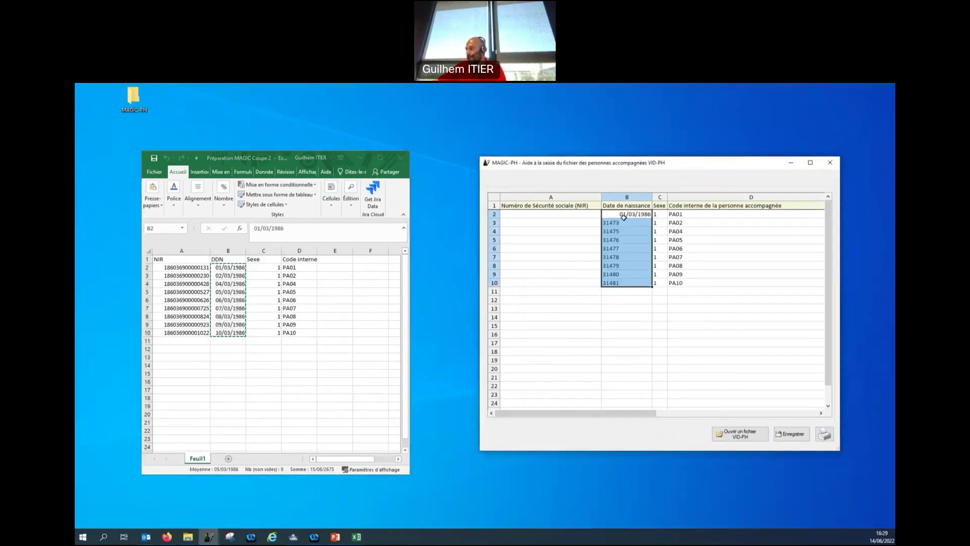
pyautogui.click(622, 222)
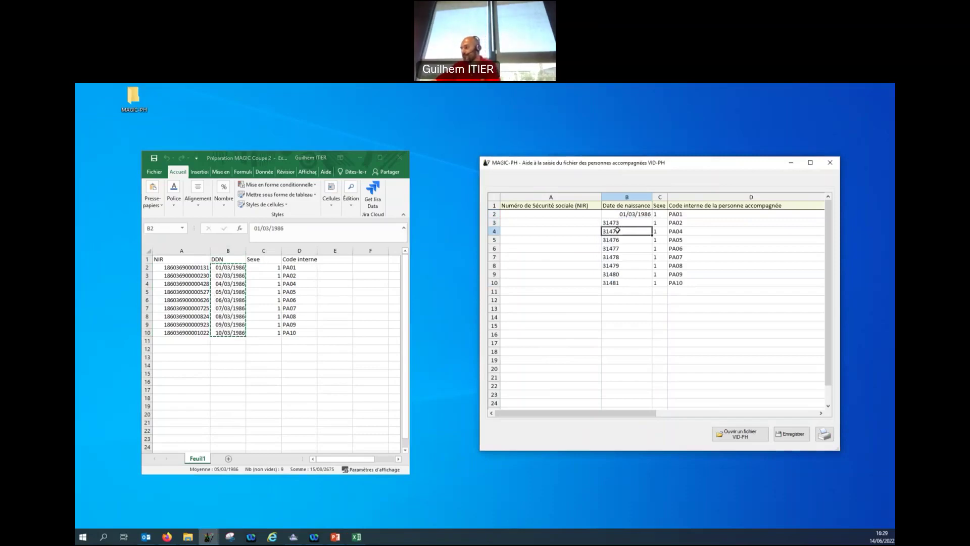
pyautogui.moveTo(622, 223); pyautogui.dragTo(618, 283)
pyautogui.press('Delete')
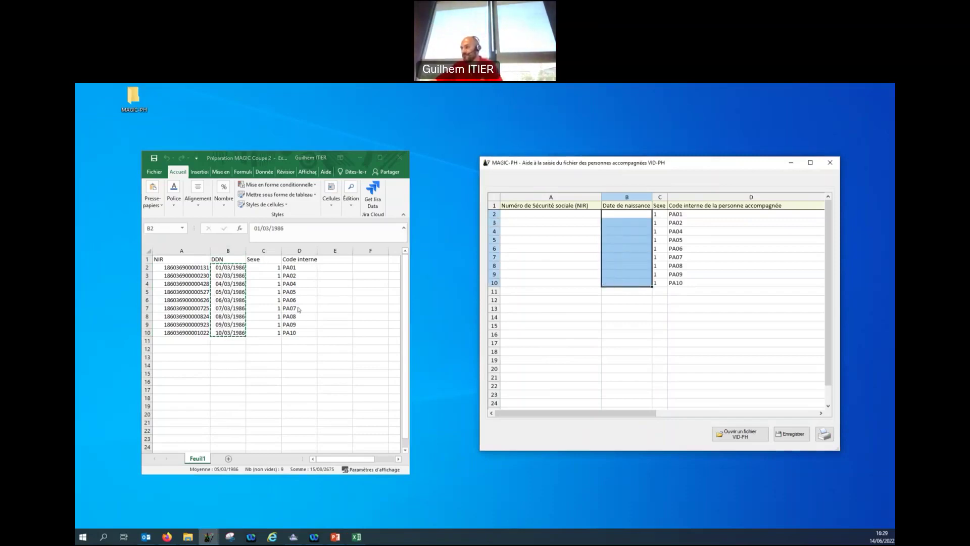
pyautogui.click(241, 277)
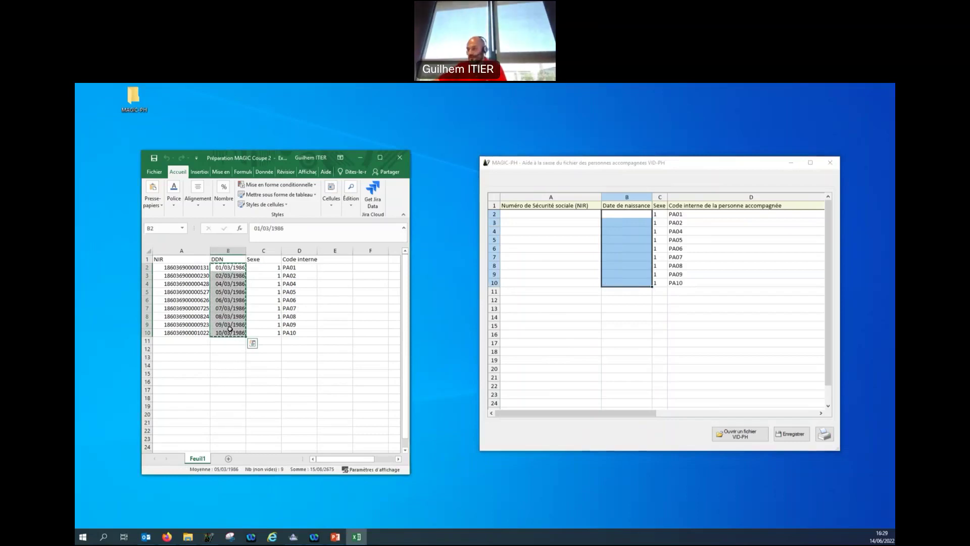
pyautogui.moveTo(635, 214); pyautogui.dragTo(635, 279)
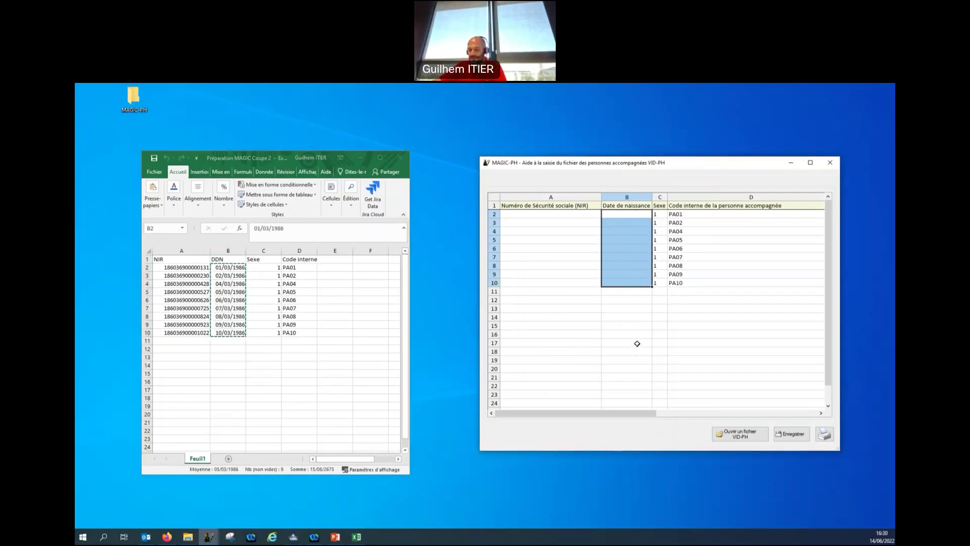
pyautogui.hotkey('ctrl', 'v')
pyautogui.click(587, 308)
# Copy the nine NIR numbers from Excel into grid cells A2–A10.
pyautogui.click(544, 212)
pyautogui.moveTo(200, 269); pyautogui.dragTo(200, 332)
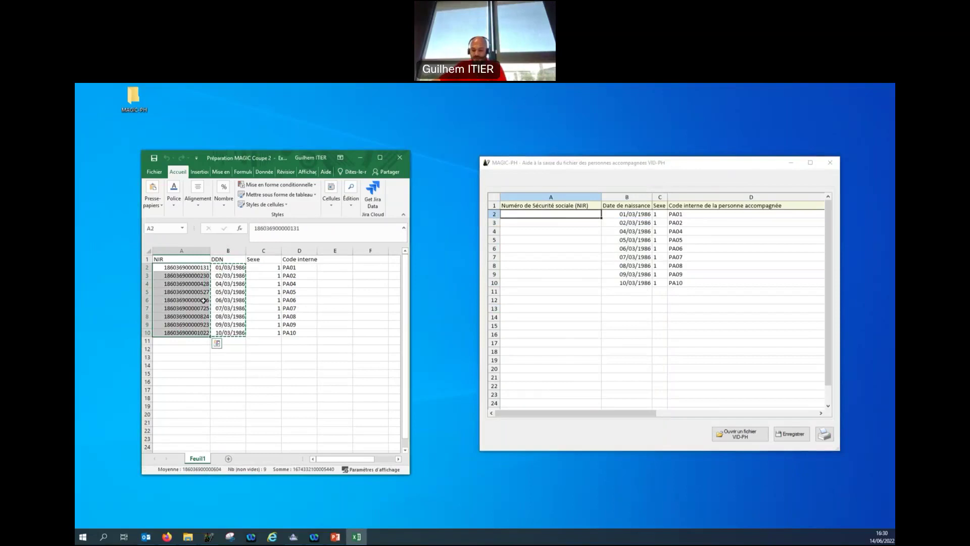
pyautogui.hotkey('ctrl', 'c')
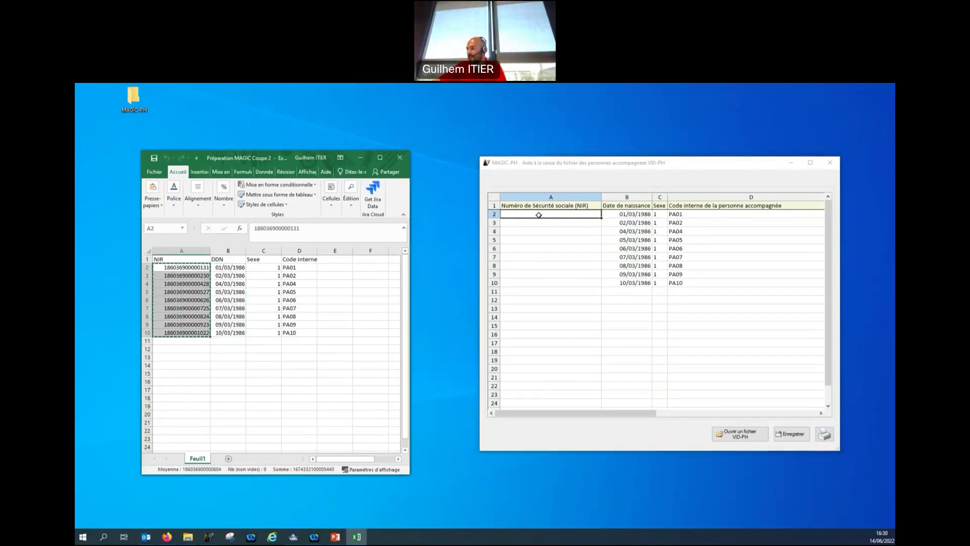
pyautogui.moveTo(539, 214); pyautogui.dragTo(541, 286)
pyautogui.hotkey('ctrl', 'v')
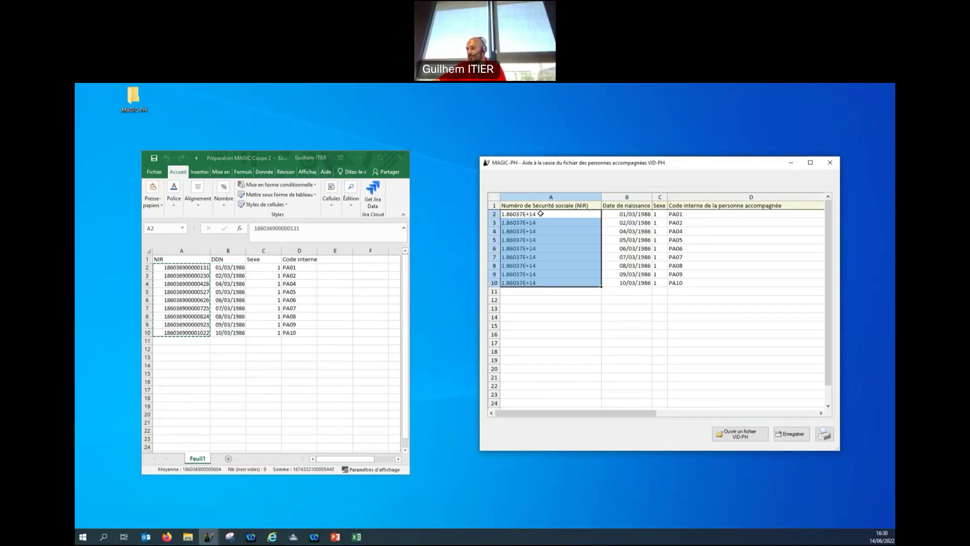
pyautogui.click(537, 299)
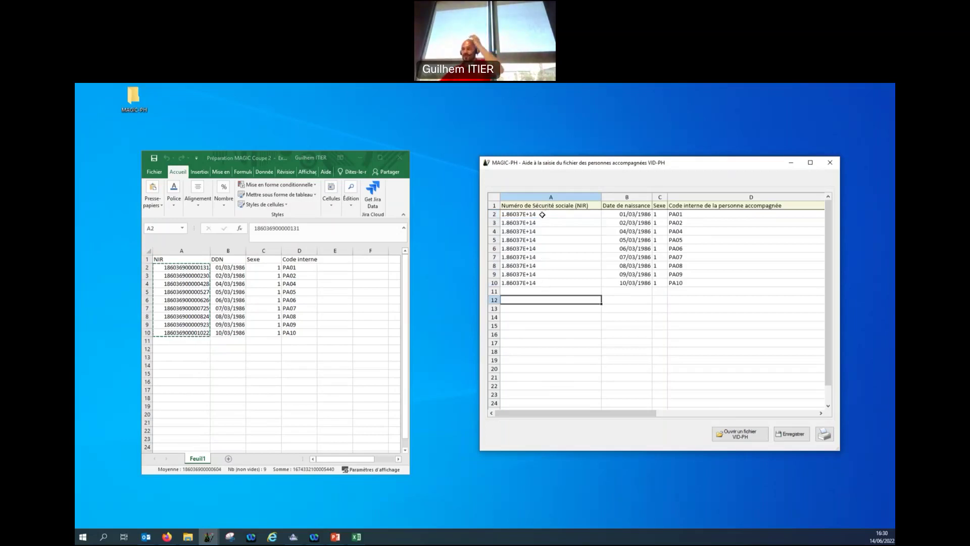
# Re-commit each NIR in A2–A10 so all nine display as full numbers.
pyautogui.doubleClick(542, 214)
pyautogui.press('Return')
pyautogui.doubleClick(550, 223)
pyautogui.press('Return')
pyautogui.doubleClick(559, 231)
pyautogui.press('Return')
pyautogui.doubleClick(563, 239)
pyautogui.press('Return')
pyautogui.doubleClick(569, 248)
pyautogui.press('Return')
pyautogui.doubleClick(571, 257)
pyautogui.press('Return')
pyautogui.doubleClick(574, 265)
pyautogui.press('Return')
pyautogui.doubleClick(576, 273)
pyautogui.press('Return')
pyautogui.doubleClick(577, 283)
pyautogui.press('Return')
pyautogui.click(615, 335)
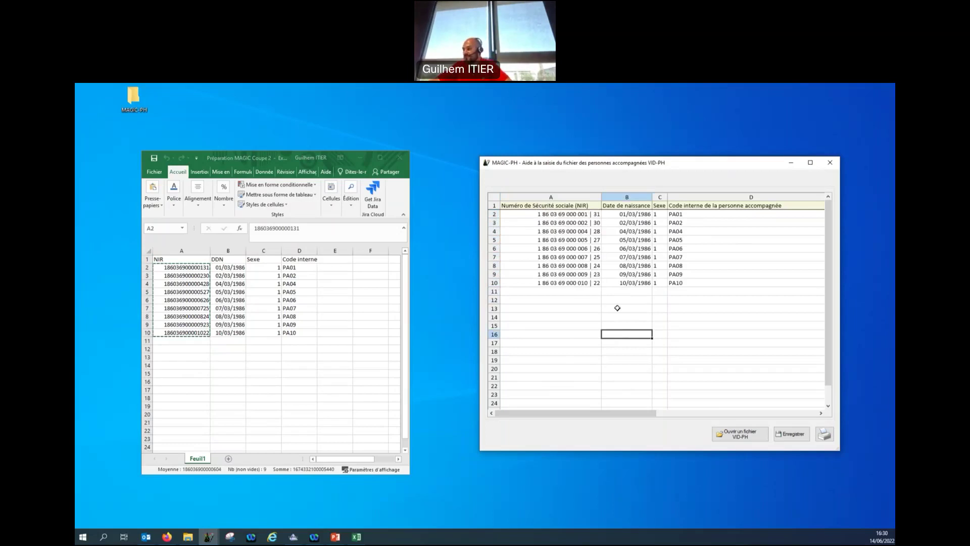
# Save the grid as the vid-ph CSV in Bureau > MAGIC-PH > Coupe 2 > vid-ph.
pyautogui.click(793, 433)
pyautogui.click(513, 233)
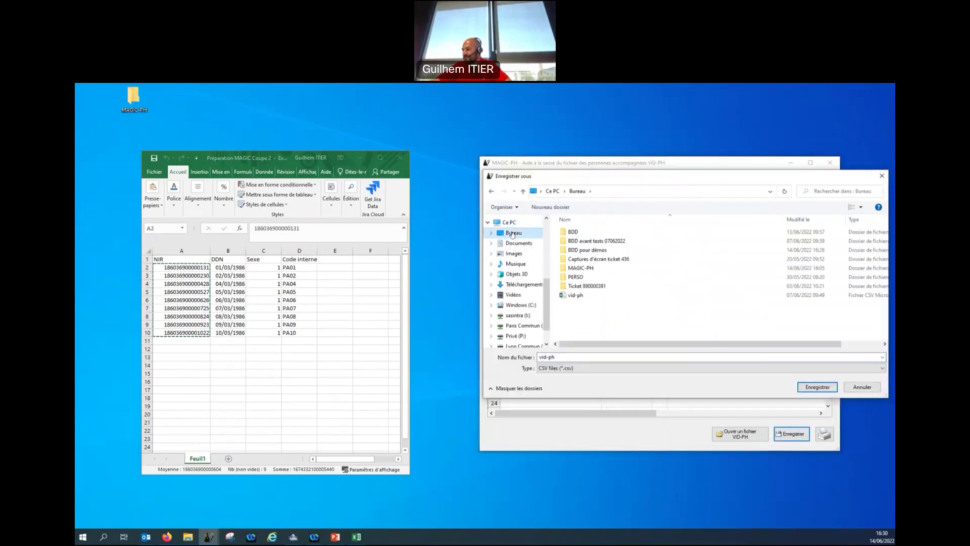
pyautogui.doubleClick(591, 268)
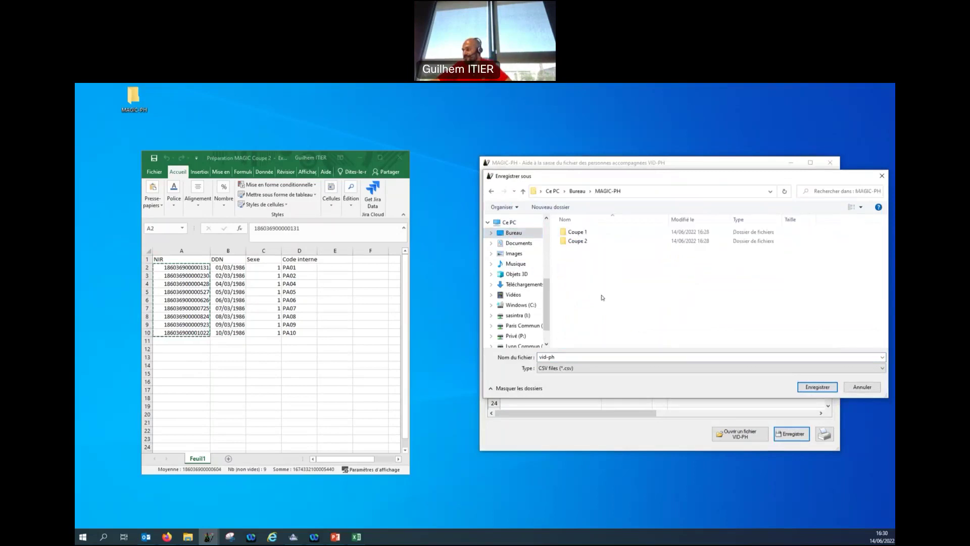
pyautogui.doubleClick(572, 242)
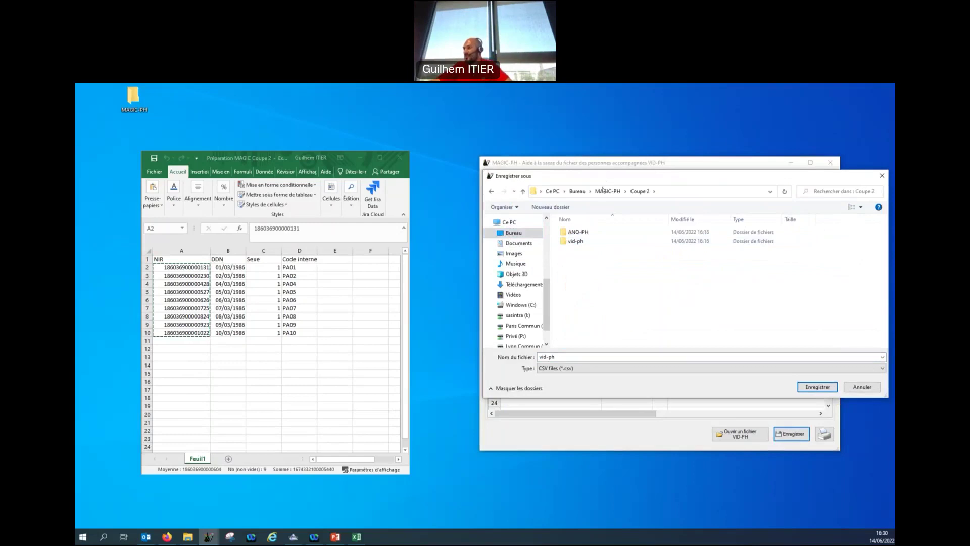
pyautogui.doubleClick(576, 241)
pyautogui.click(814, 387)
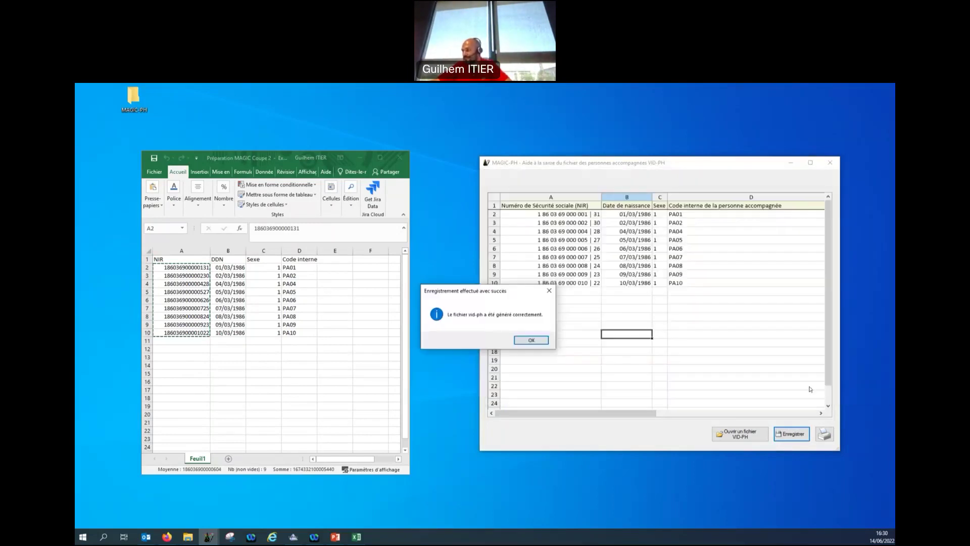
# Set the Etape 2 output folder to MAGIC-PH > Coupe 2 > ANO-PH.
pyautogui.click(527, 341)
pyautogui.click(807, 312)
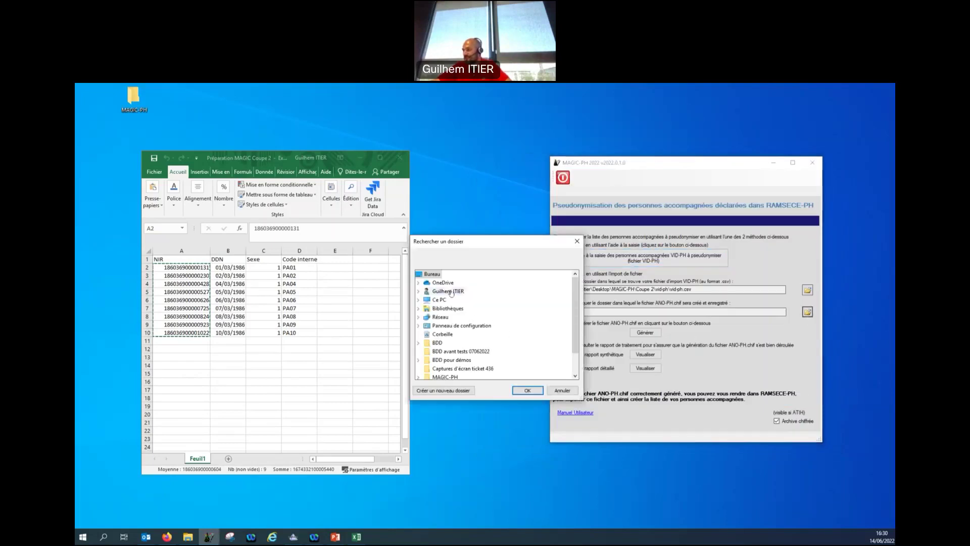
pyautogui.scroll(-1, 455, 344)
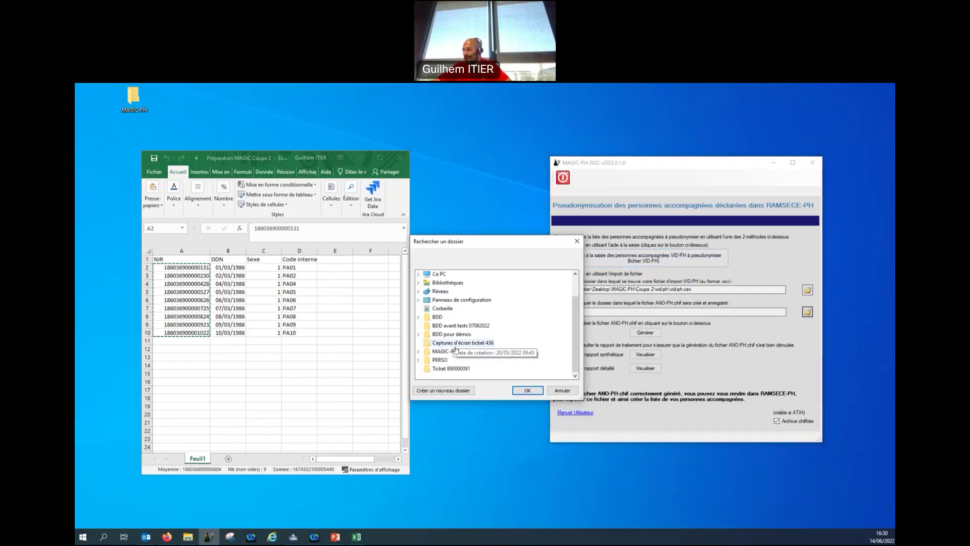
pyautogui.click(444, 351)
pyautogui.click(454, 369)
pyautogui.click(454, 359)
pyautogui.click(533, 391)
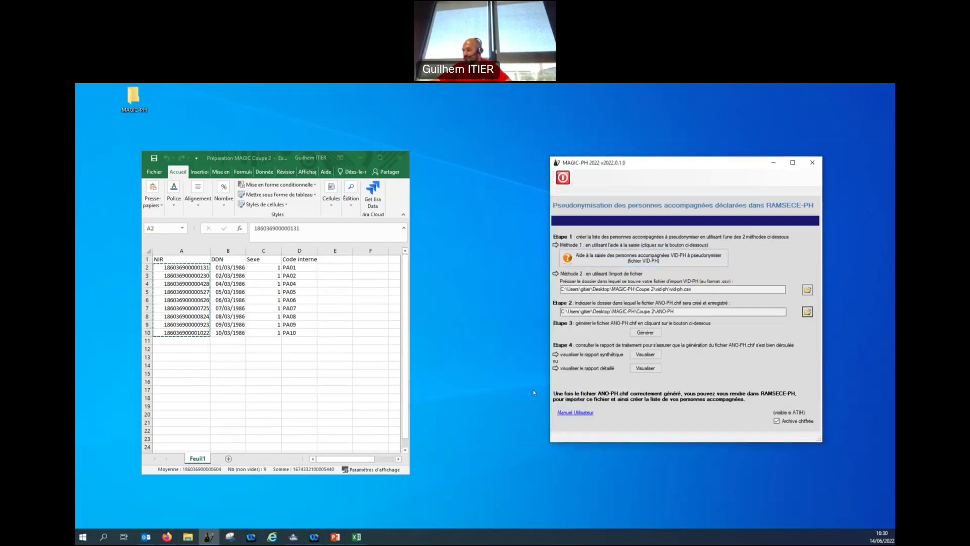
# Generate the ANO-PH.chif file (9 lines processed) and close MAGIC-PH.
pyautogui.click(654, 334)
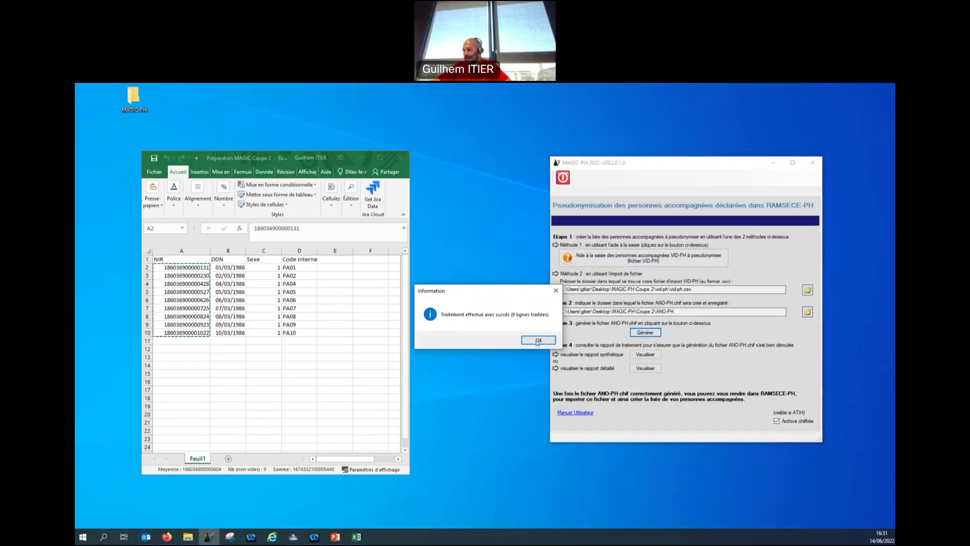
pyautogui.click(538, 340)
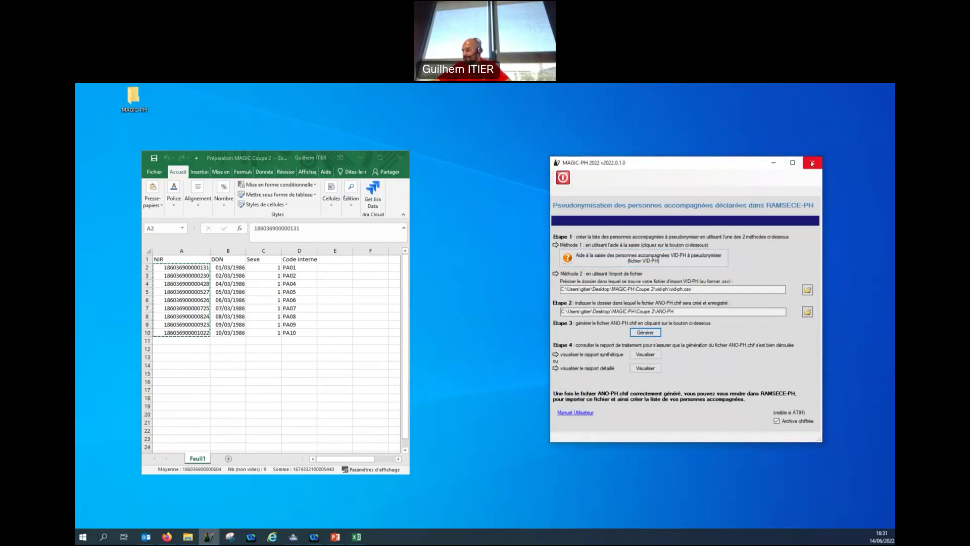
pyautogui.click(812, 162)
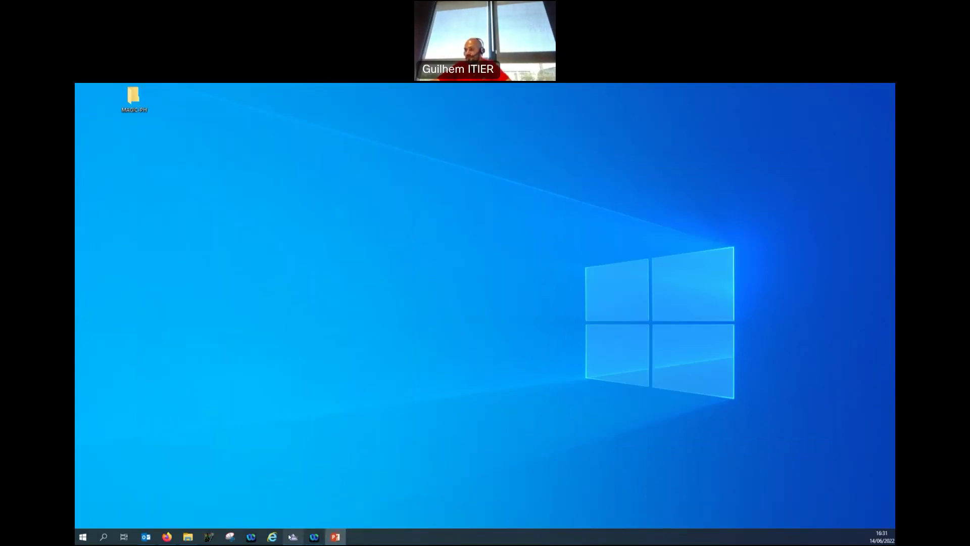
# Import ANO_PH.chif from Bureau > MAGIC-PH > Coupe 2 > ANO-PH, confirming the nine persons.
pyautogui.click(293, 537)
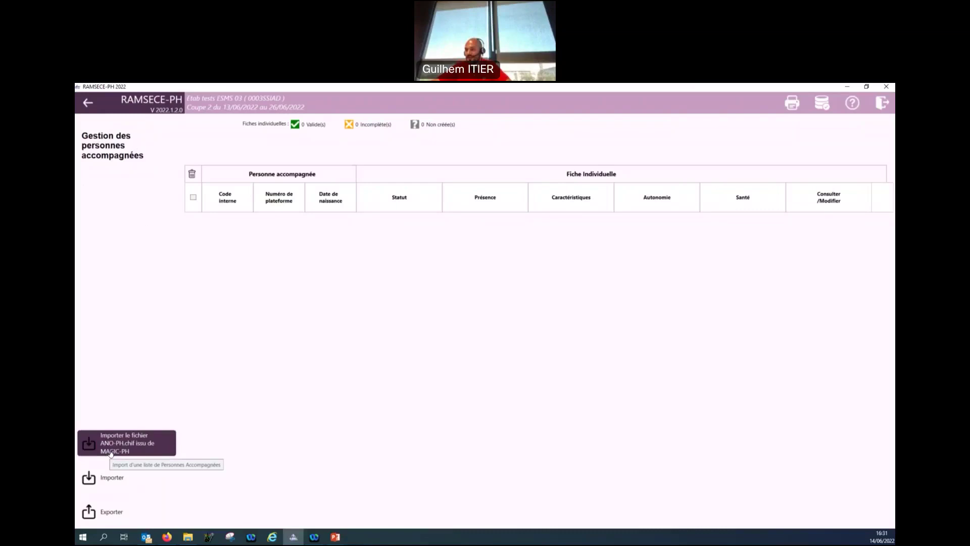
pyautogui.click(111, 452)
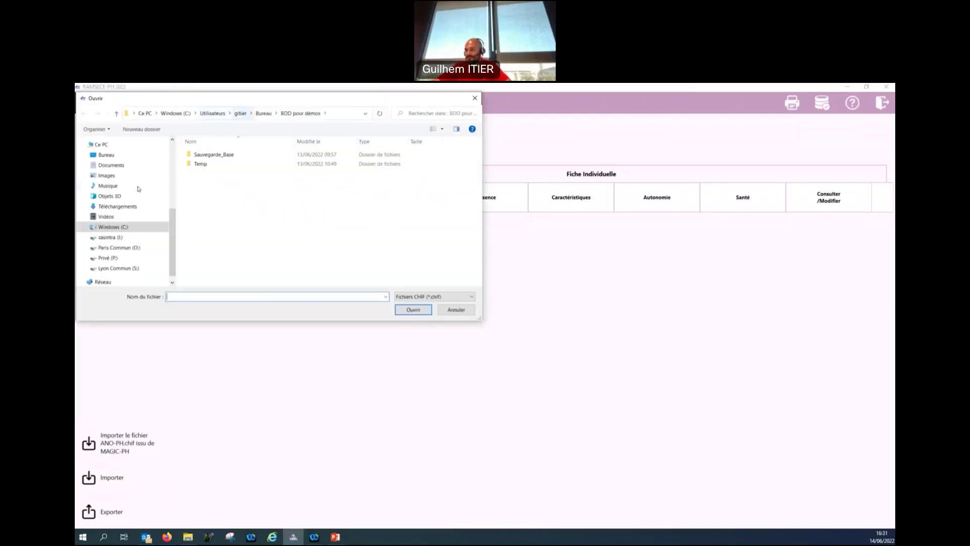
pyautogui.click(111, 156)
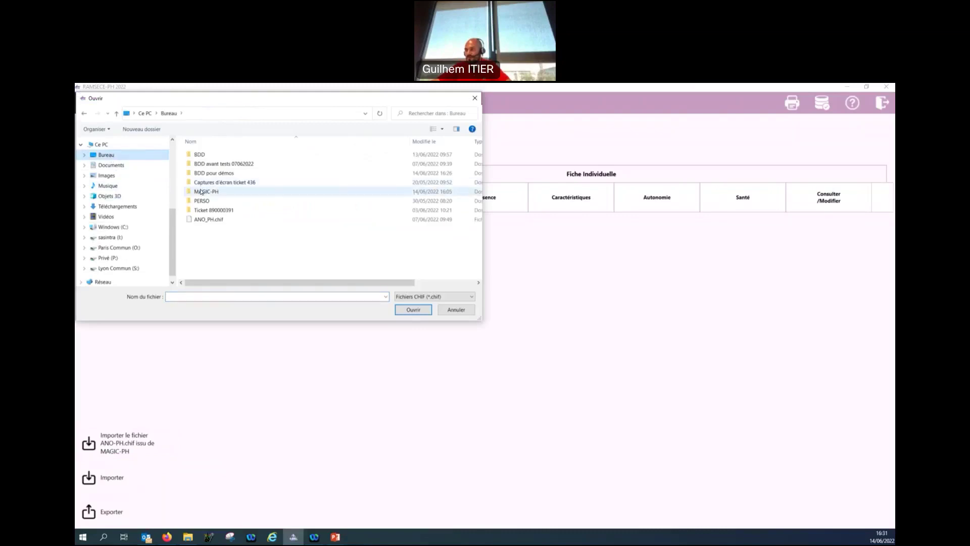
pyautogui.doubleClick(206, 191)
pyautogui.doubleClick(206, 164)
pyautogui.click(204, 113)
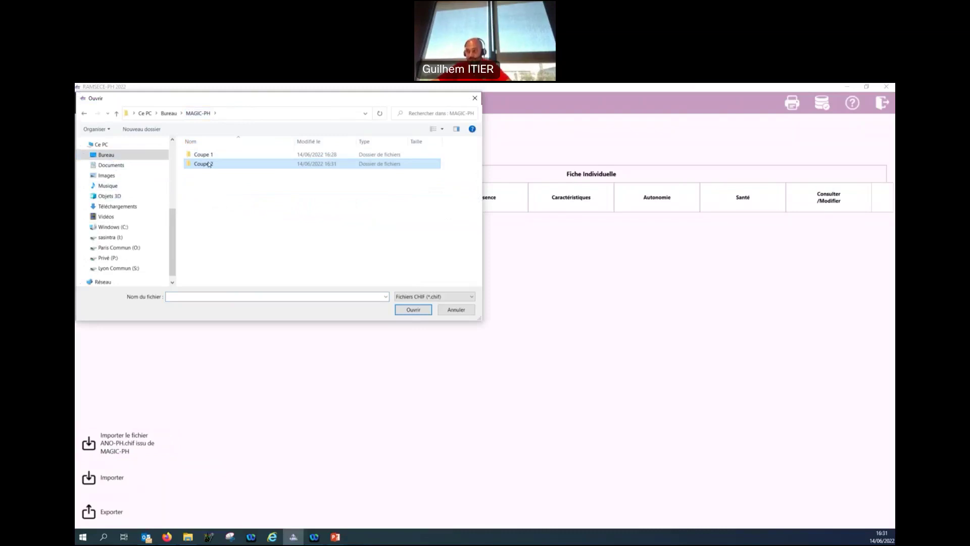
pyautogui.doubleClick(208, 164)
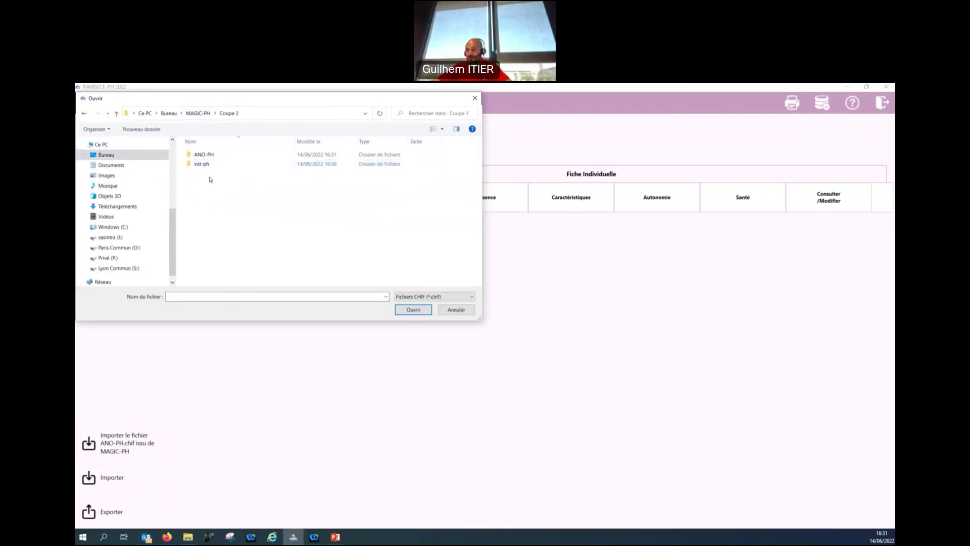
pyautogui.doubleClick(213, 154)
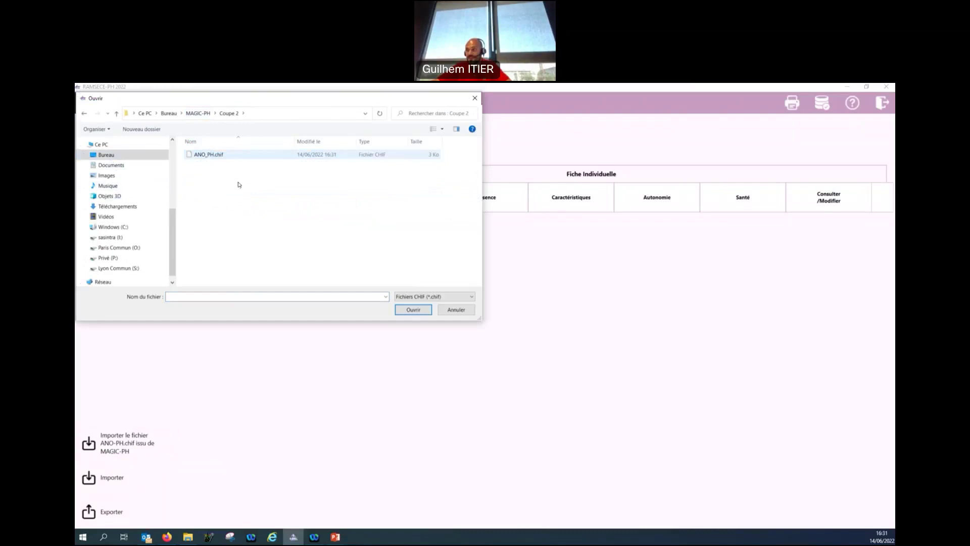
pyautogui.doubleClick(226, 156)
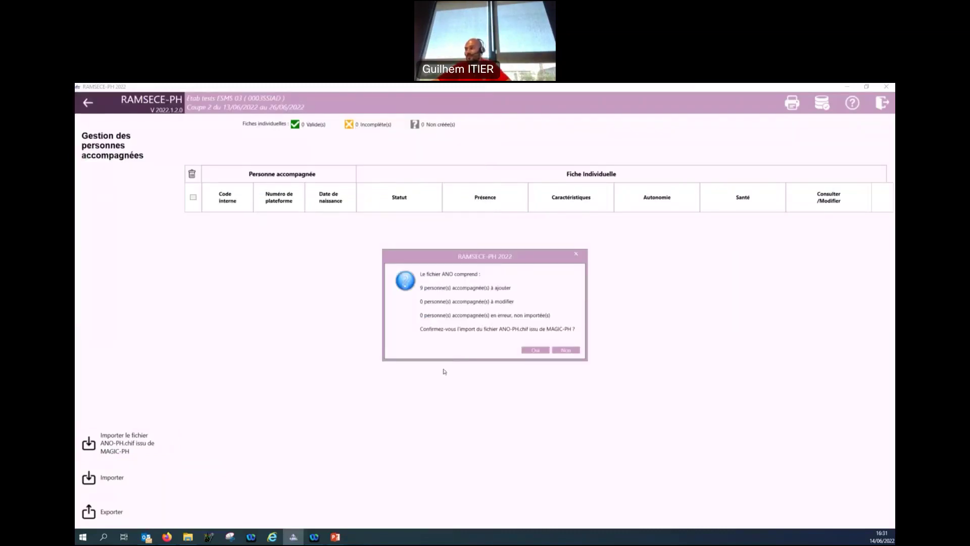
pyautogui.click(534, 349)
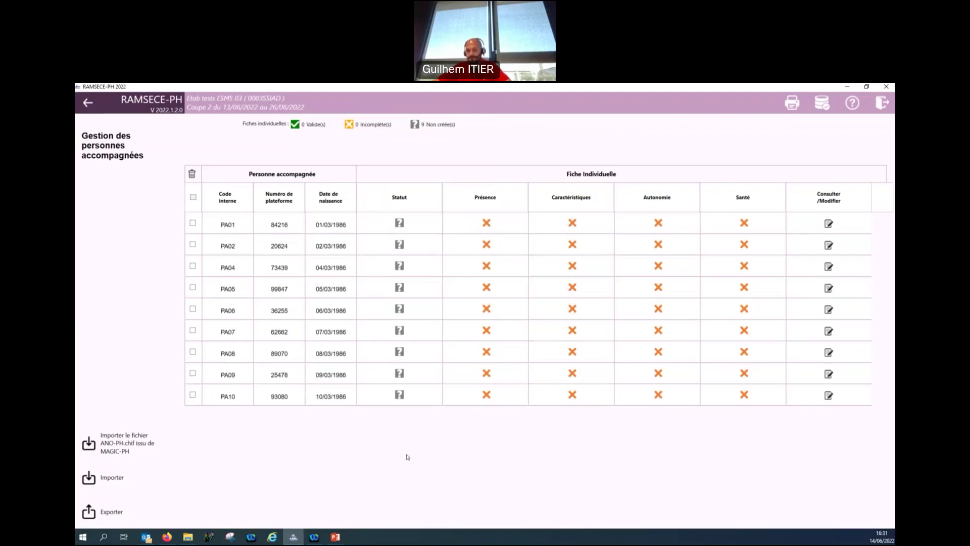
# Go back to Coupe 1's accompanied-people list and show its export options.
pyautogui.click(89, 104)
pyautogui.click(88, 104)
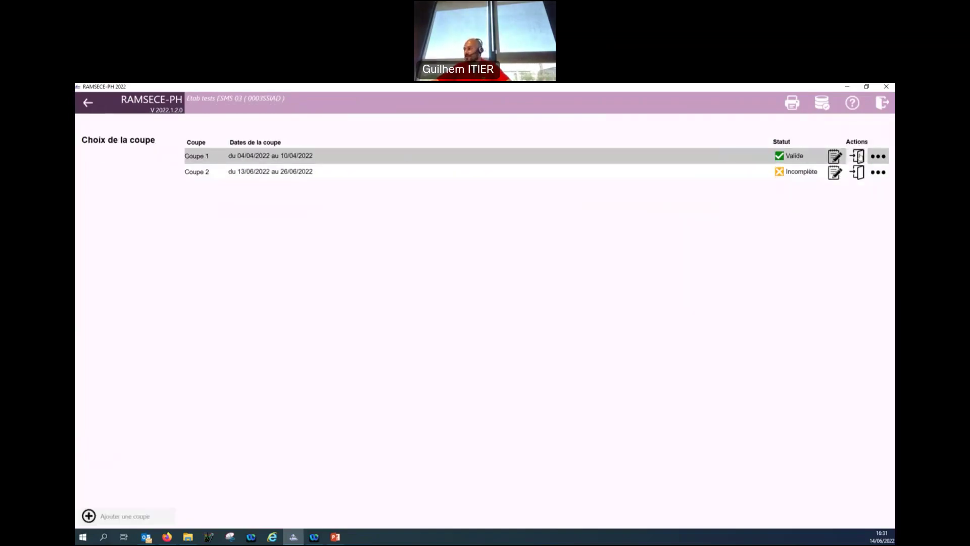
pyautogui.click(857, 156)
pyautogui.click(880, 239)
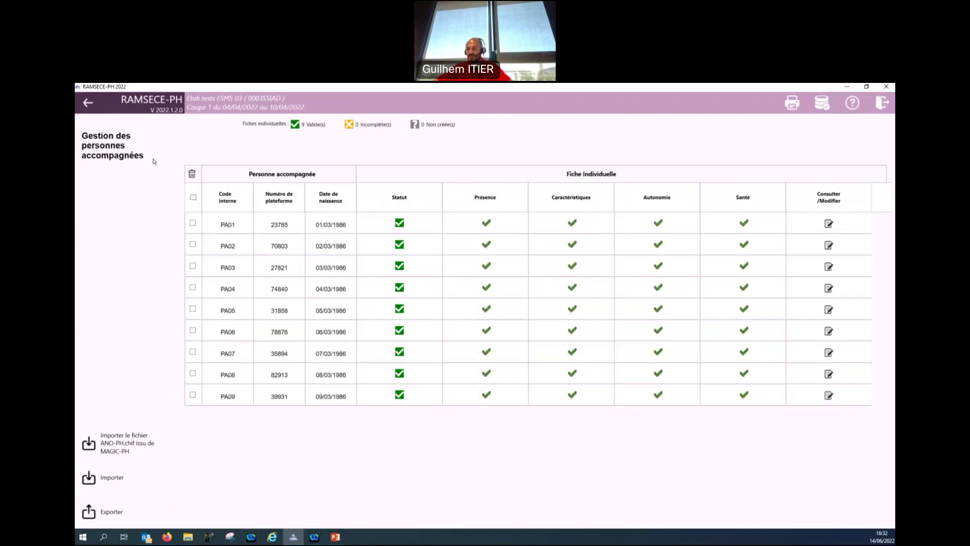
pyautogui.click(126, 520)
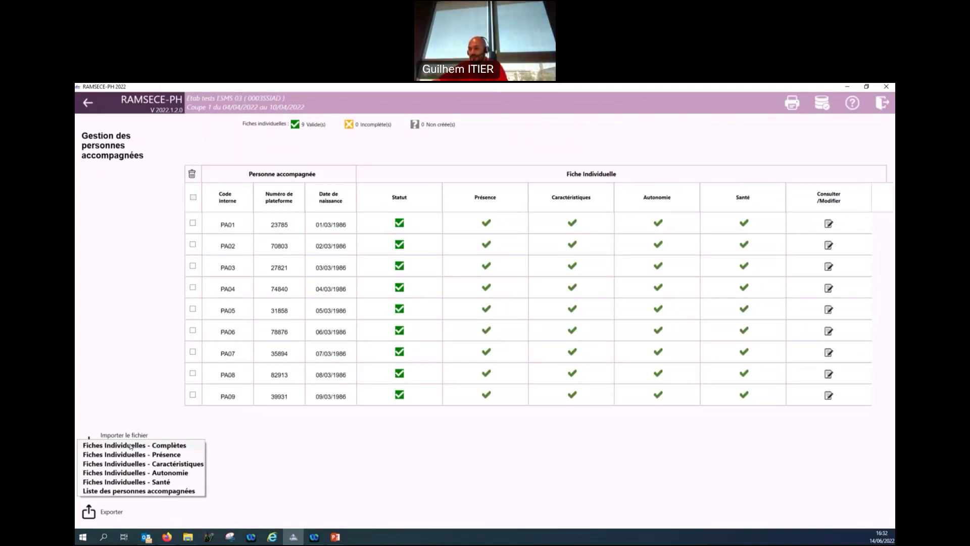
# Export Fiches Individuelles - Complètes as CSV to the Bureau folder, then minimize RAMSECE-PH.
pyautogui.click(130, 446)
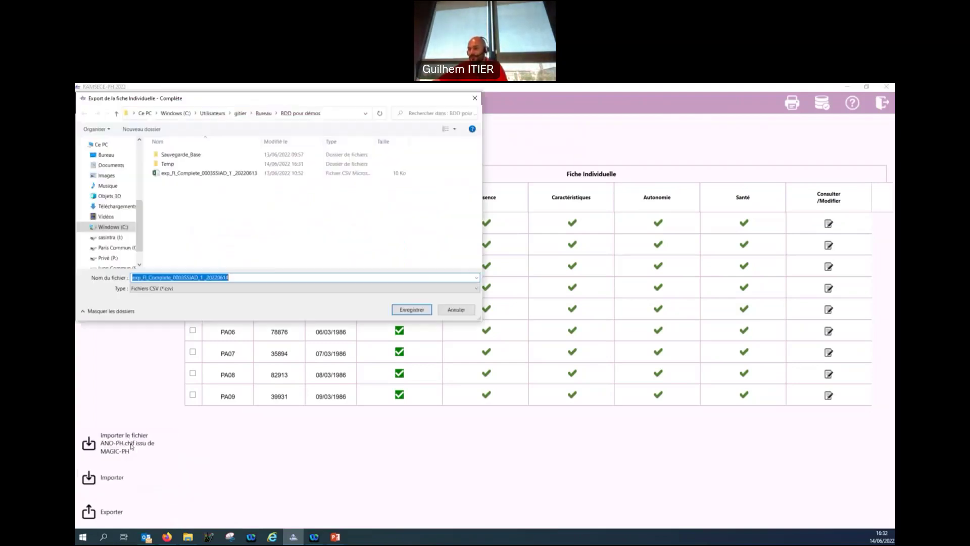
pyautogui.click(106, 155)
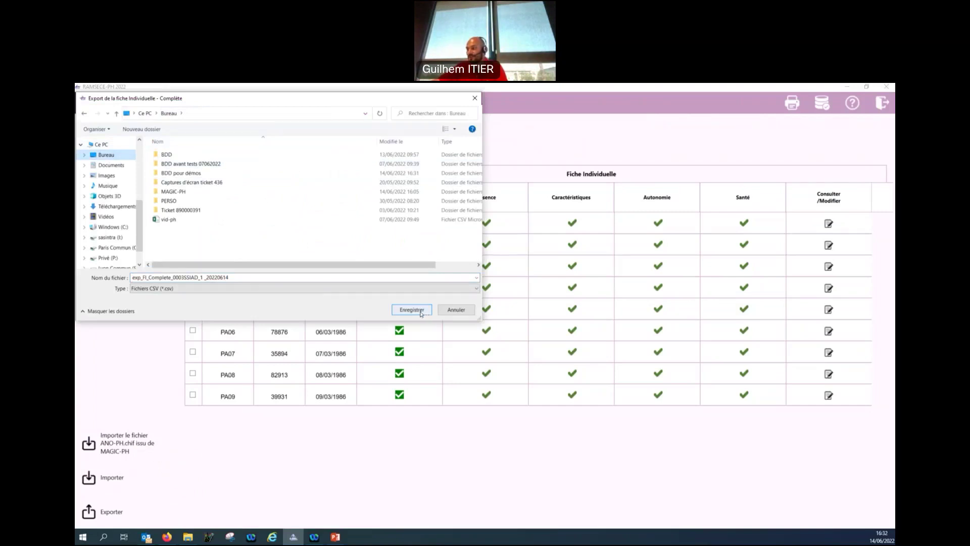
pyautogui.click(420, 312)
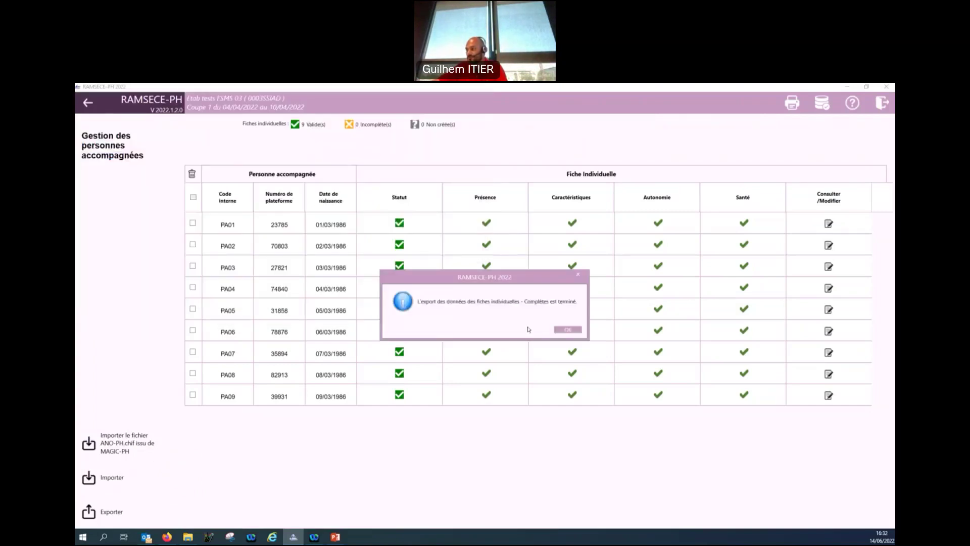
pyautogui.click(567, 329)
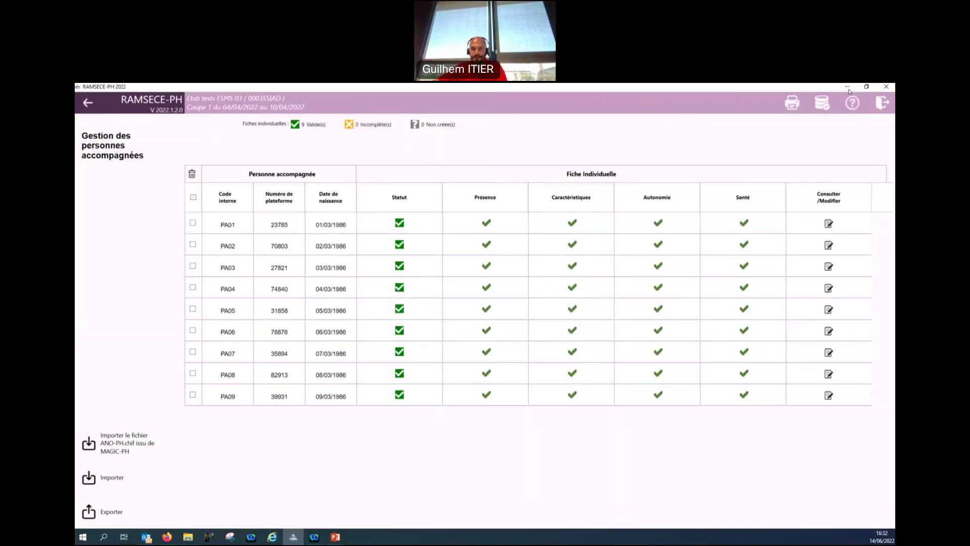
pyautogui.click(848, 90)
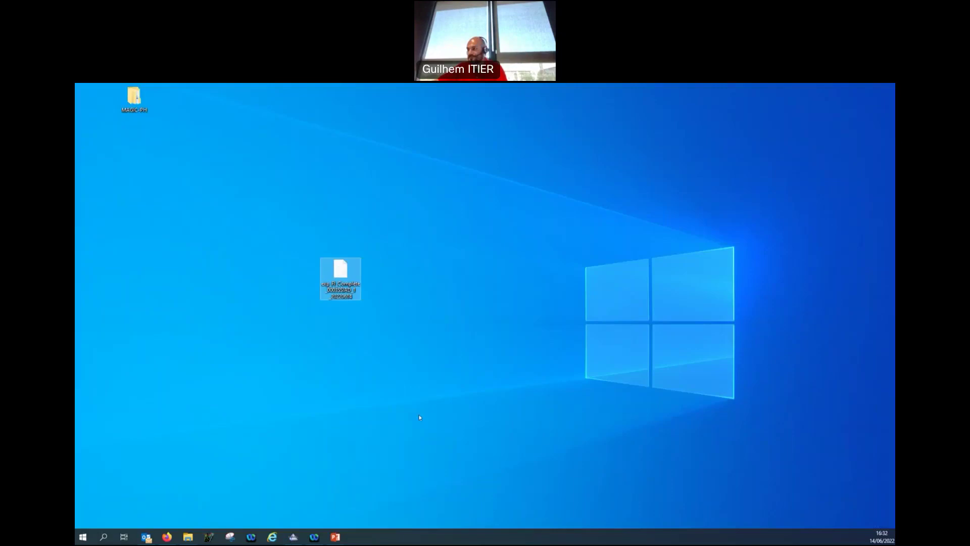
# Open the exported CSV in a maximized Excel window and widen column B (Coupe_Numero).
pyautogui.doubleClick(334, 274)
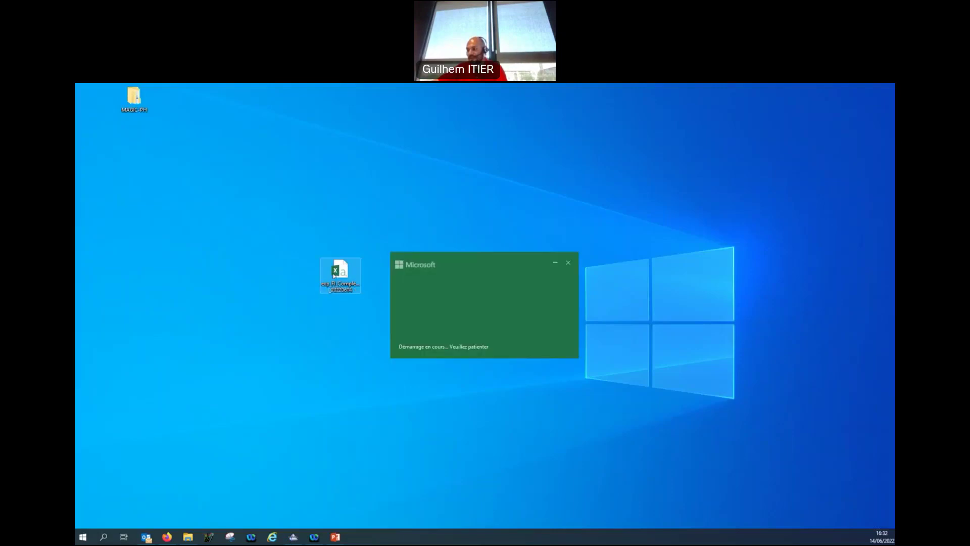
pyautogui.click(380, 157)
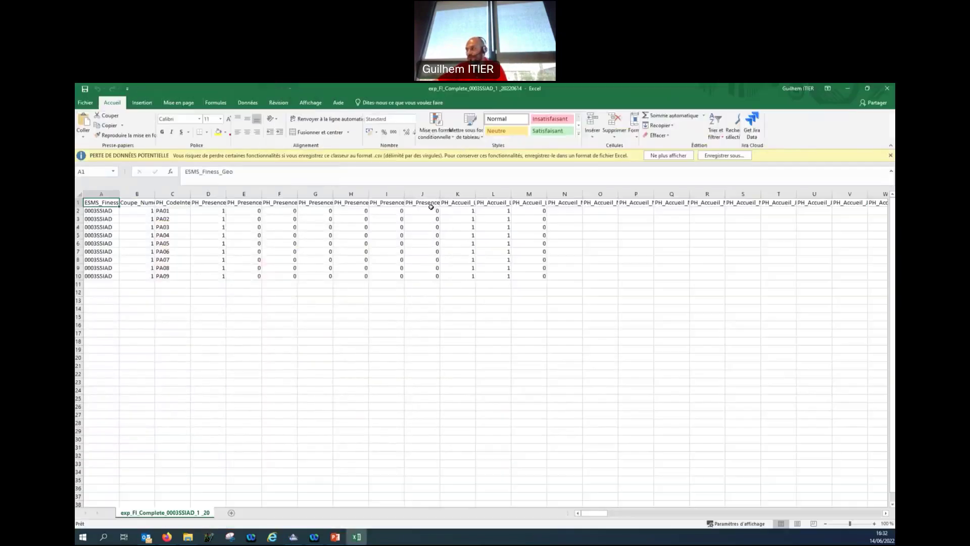
pyautogui.click(457, 422)
pyautogui.click(179, 282)
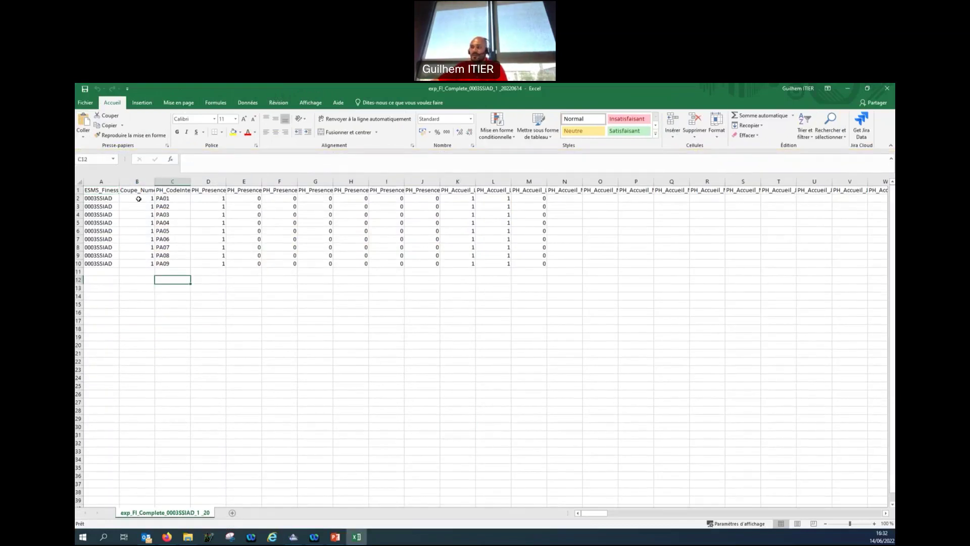
pyautogui.moveTo(154, 181); pyautogui.dragTo(203, 181)
pyautogui.click(215, 313)
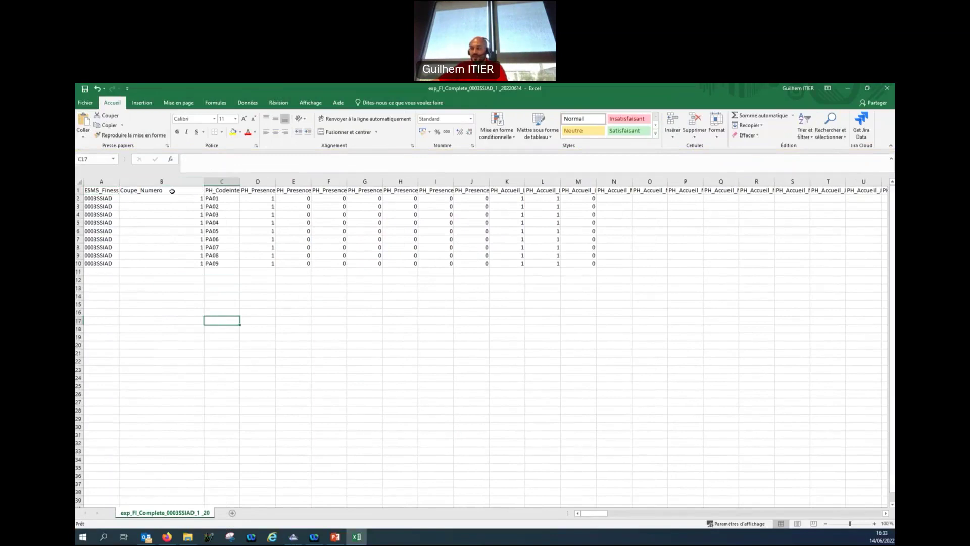
# Enter 2 in B2 and fill it down to B10 for rows PA01–PA09.
pyautogui.click(170, 199)
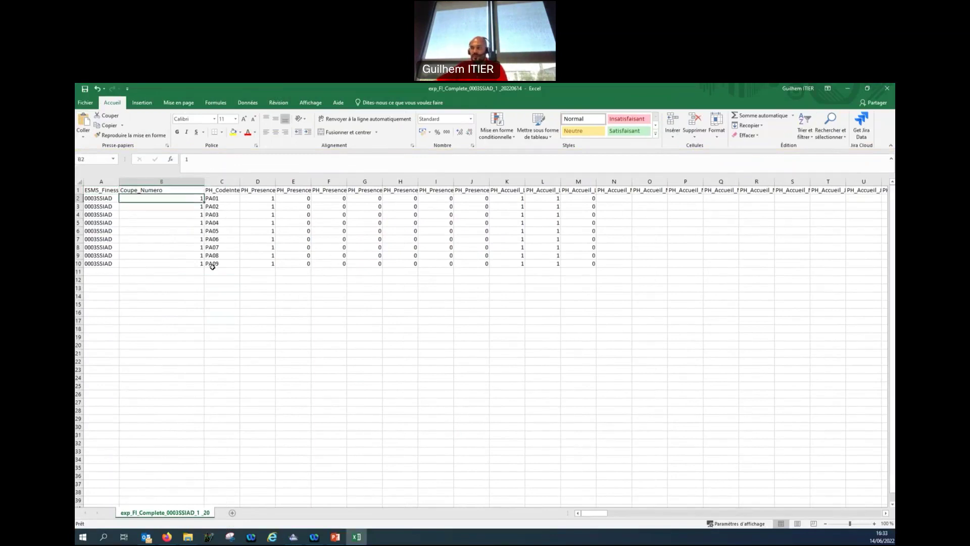
pyautogui.write('2')
pyautogui.press('Return')
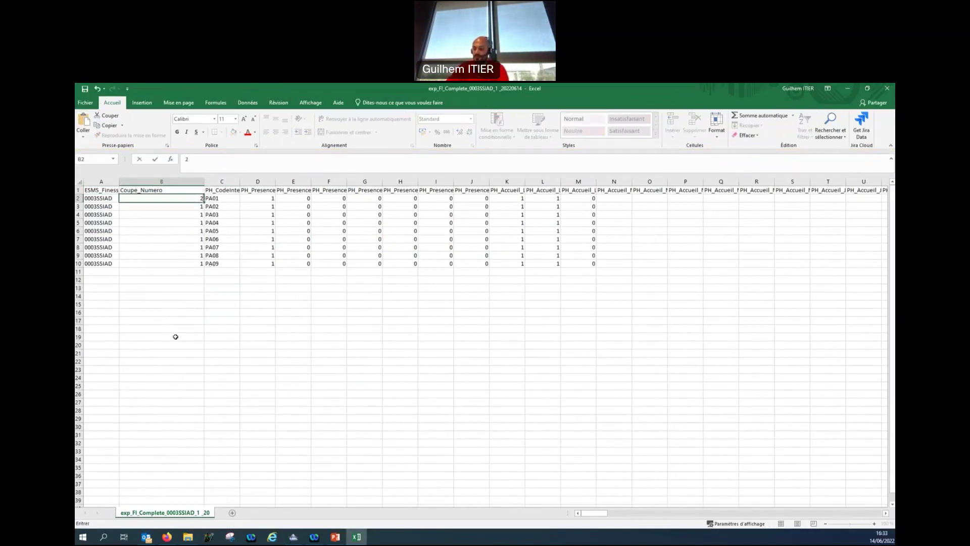
pyautogui.write('2')
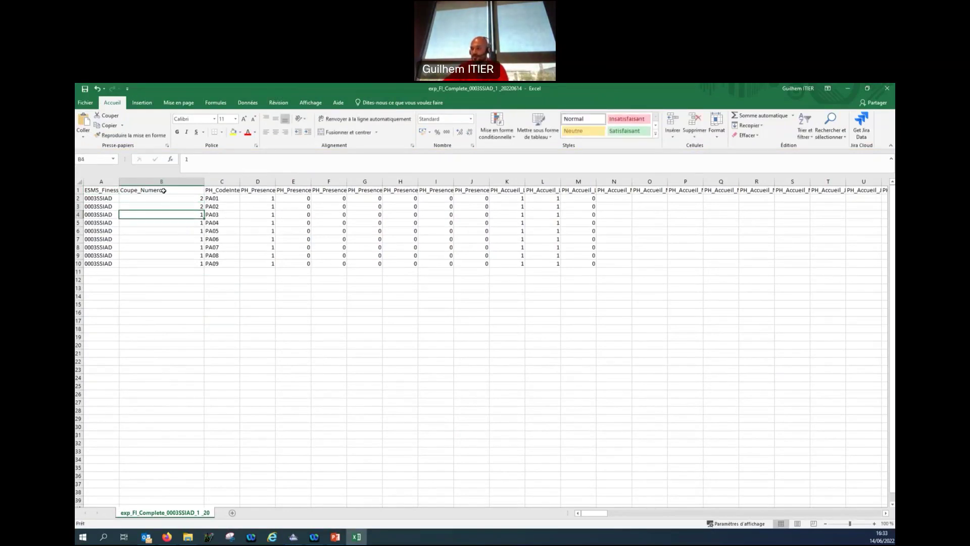
pyautogui.moveTo(166, 198); pyautogui.dragTo(204, 267)
pyautogui.click(203, 288)
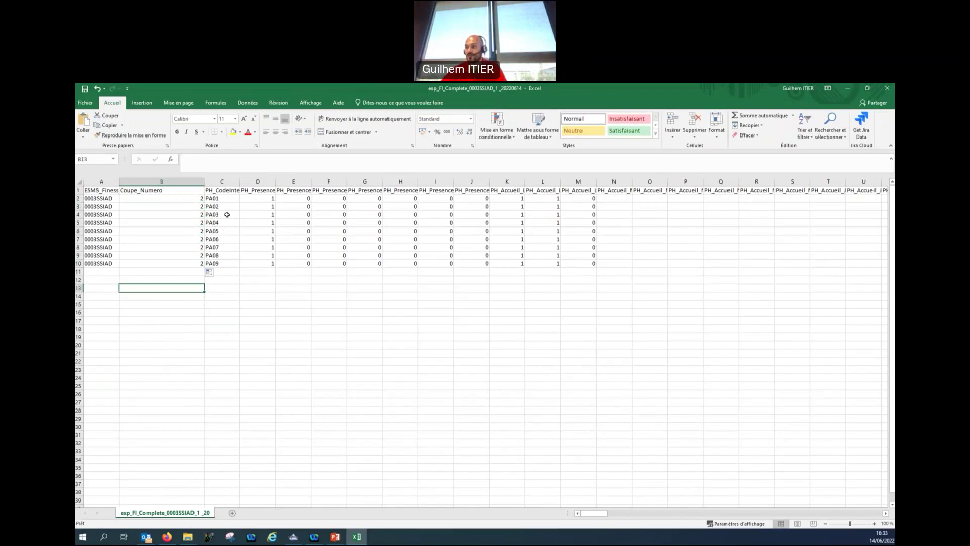
pyautogui.click(227, 215)
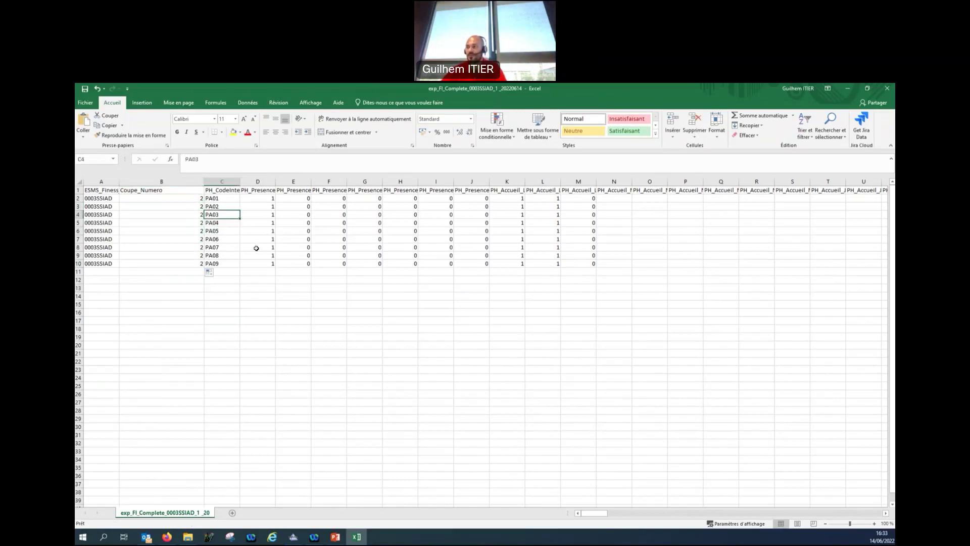
# Delete the PA03 row and re-fill Coupe_Numero 2 down through row 9.
pyautogui.rightClick(79, 214)
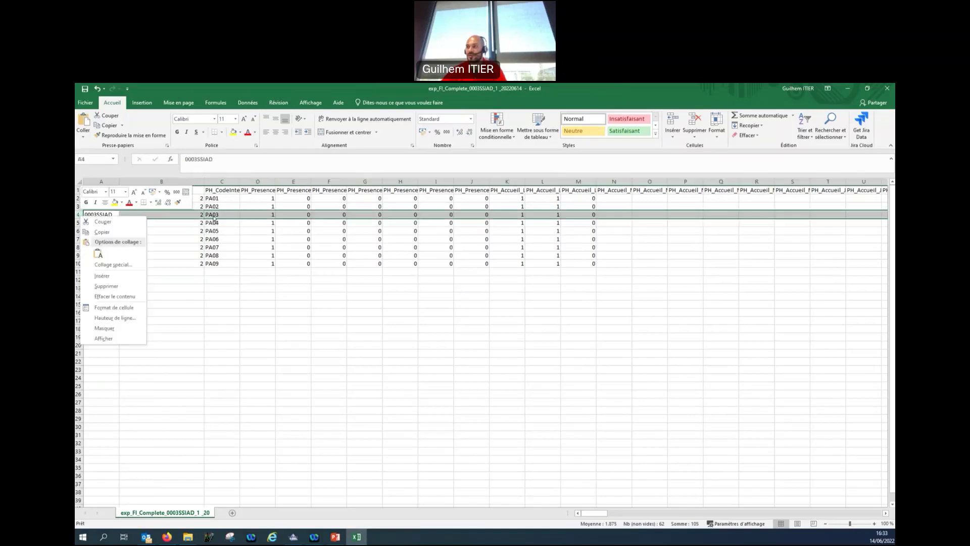
pyautogui.click(133, 289)
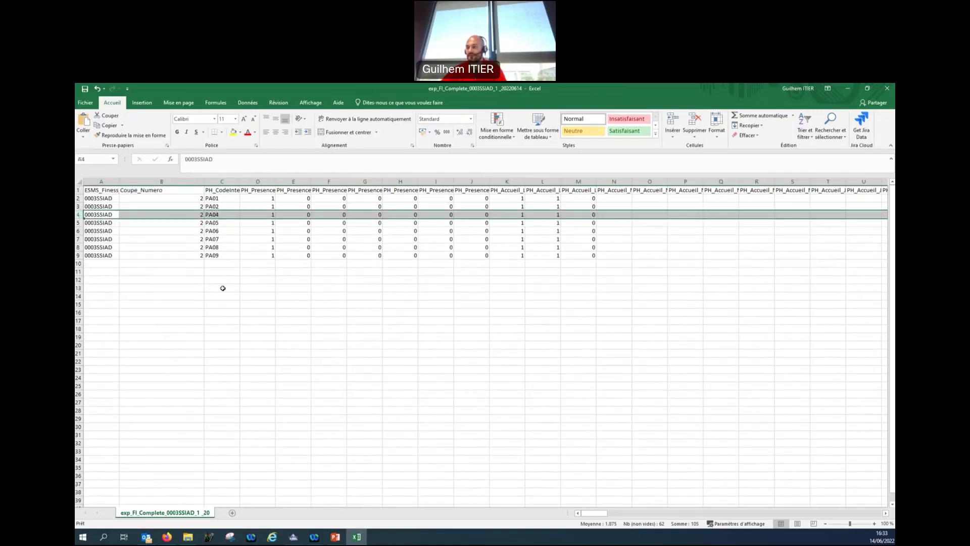
pyautogui.click(223, 288)
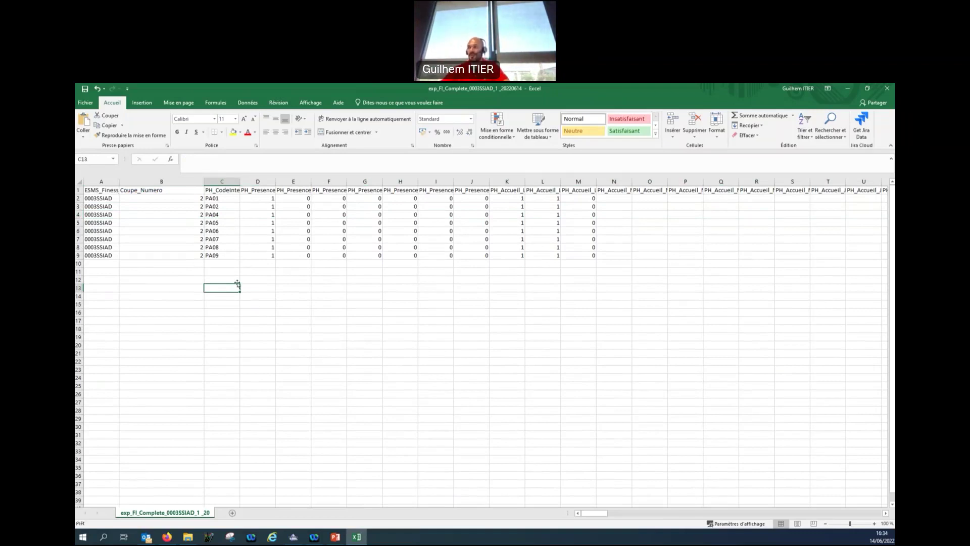
pyautogui.click(202, 199)
pyautogui.moveTo(204, 202); pyautogui.dragTo(204, 259)
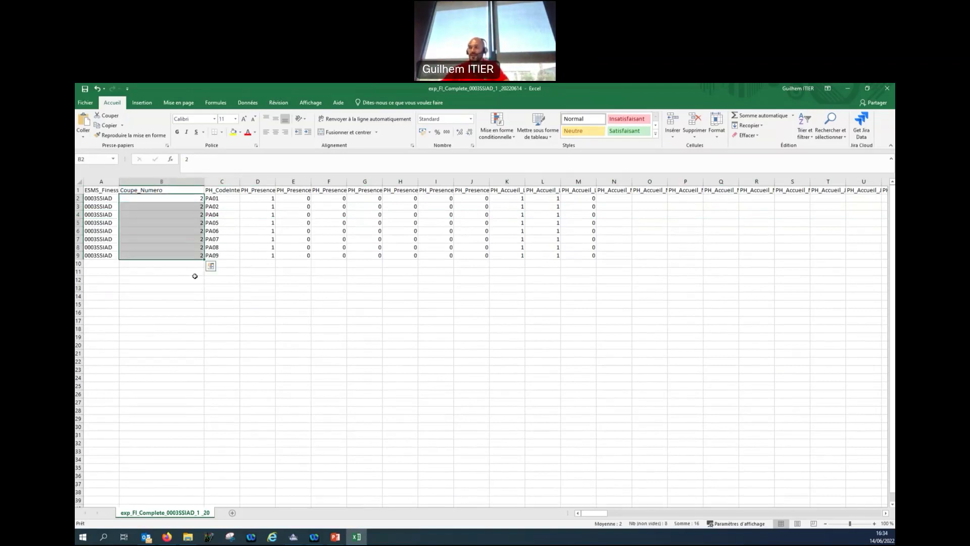
pyautogui.click(195, 277)
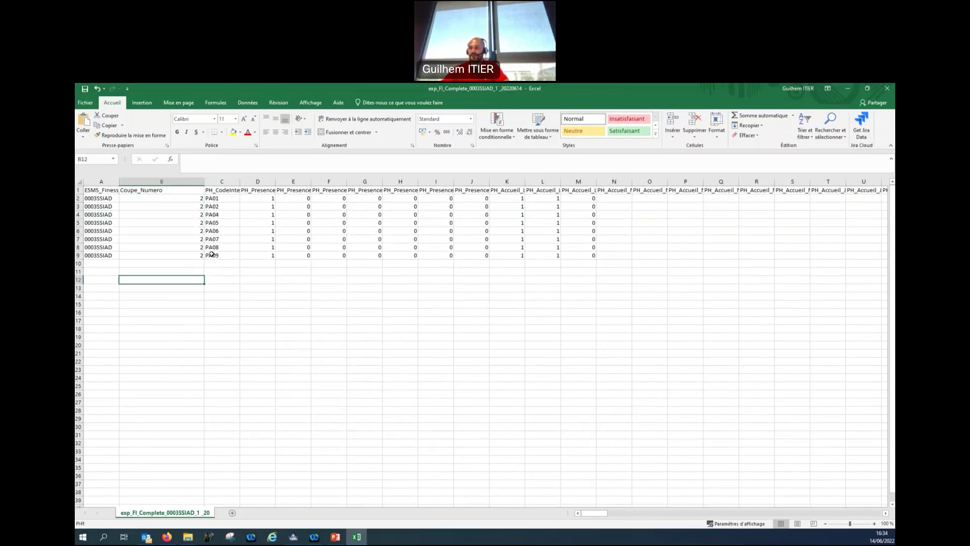
pyautogui.click(279, 295)
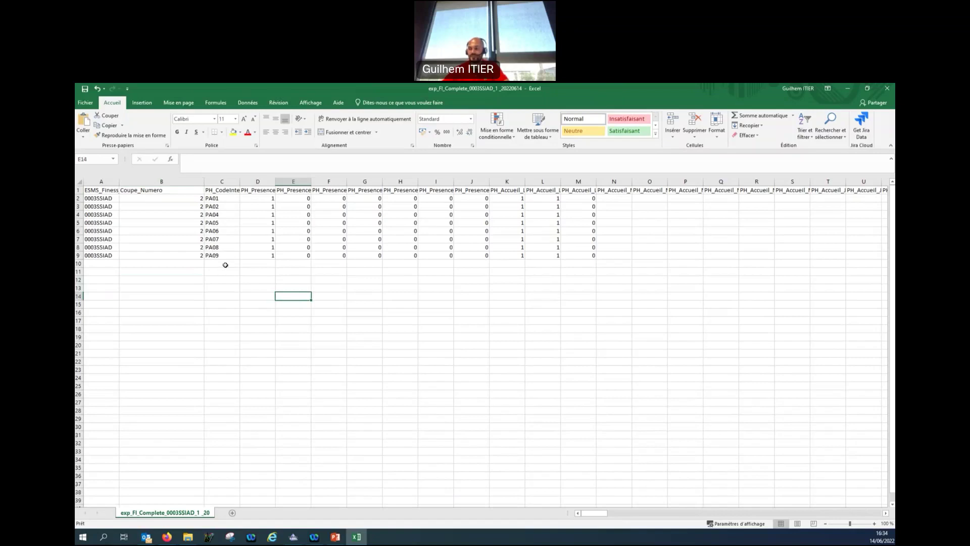
# Save the file in CSV format and close Excel.
pyautogui.hotkey('ctrl', 's')
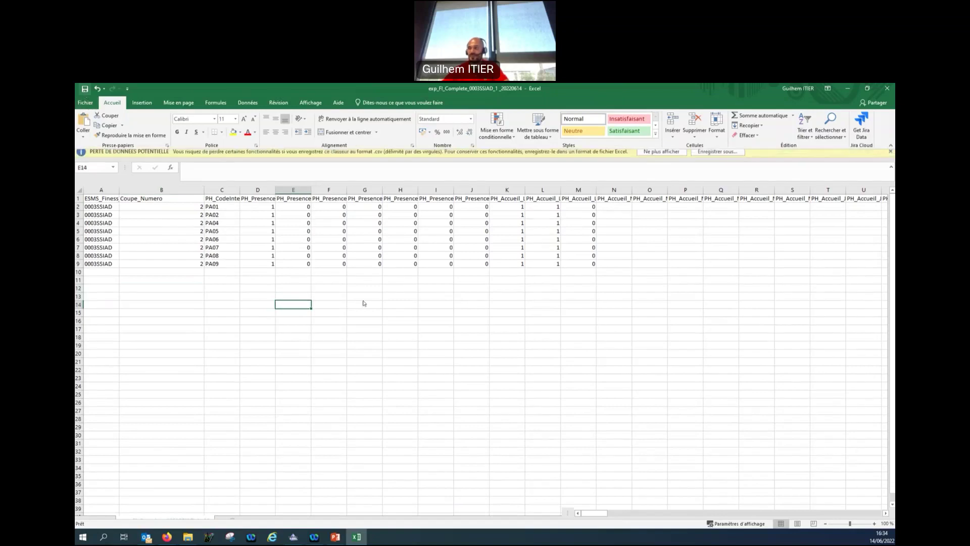
pyautogui.click(378, 307)
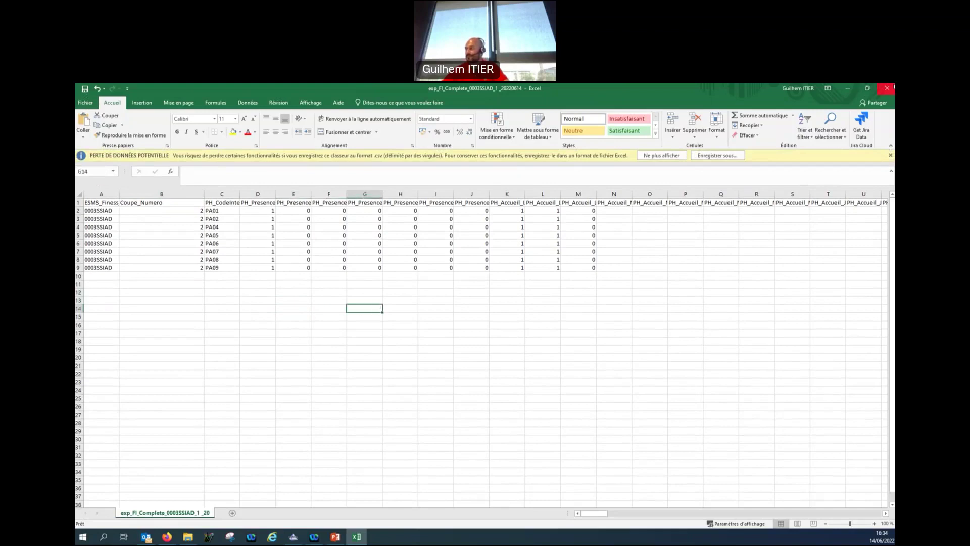
pyautogui.hotkey('alt', 'F4')
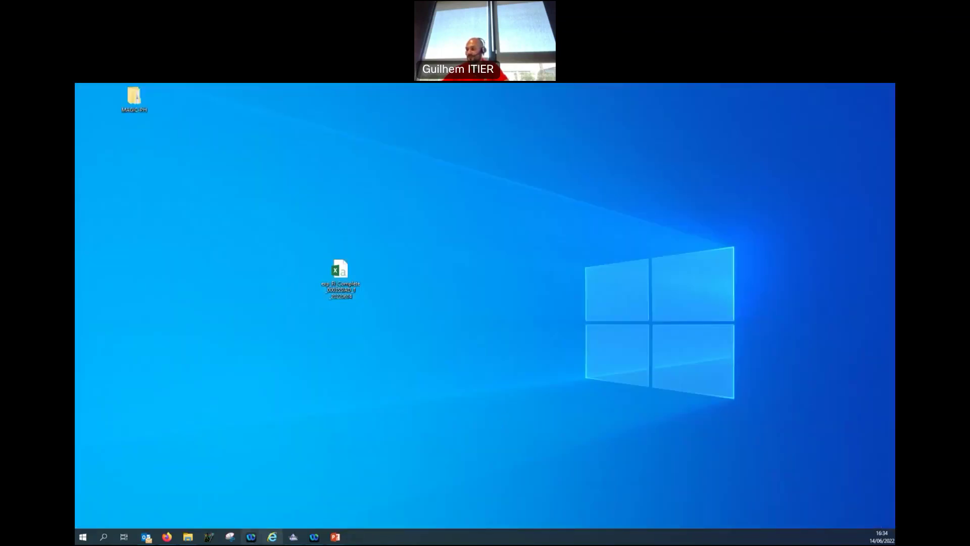
# Restore RAMSECE-PH and open Coupe 2's accompanied persons list.
pyautogui.click(293, 536)
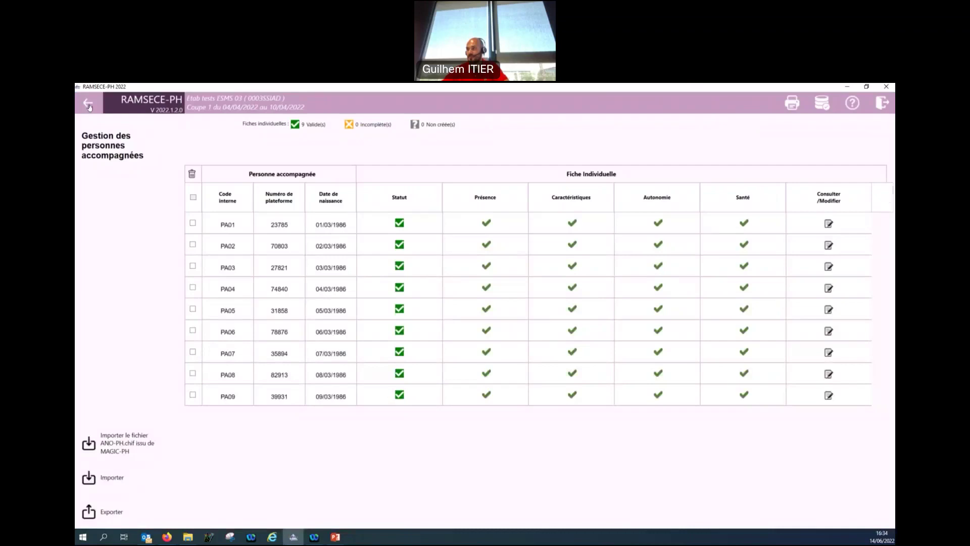
pyautogui.click(88, 102)
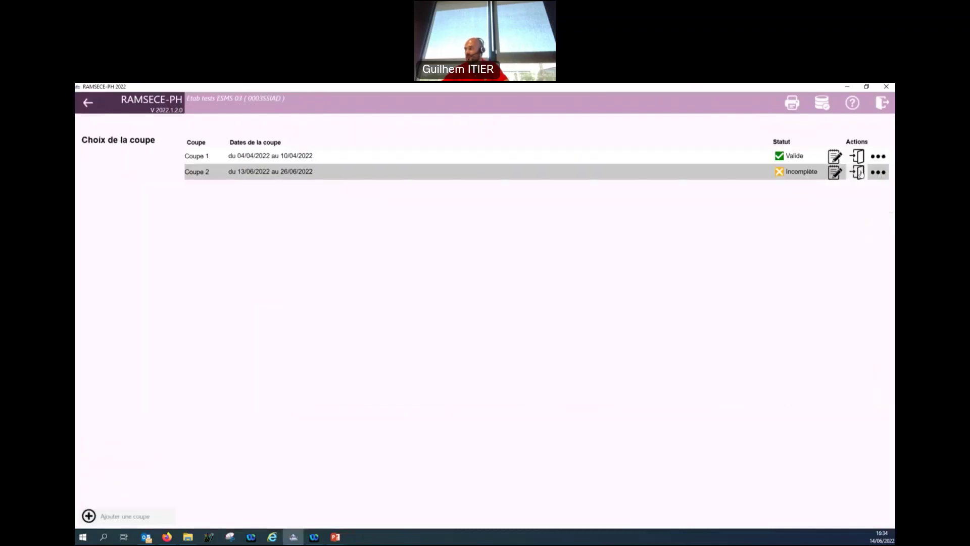
pyautogui.click(857, 172)
pyautogui.click(880, 240)
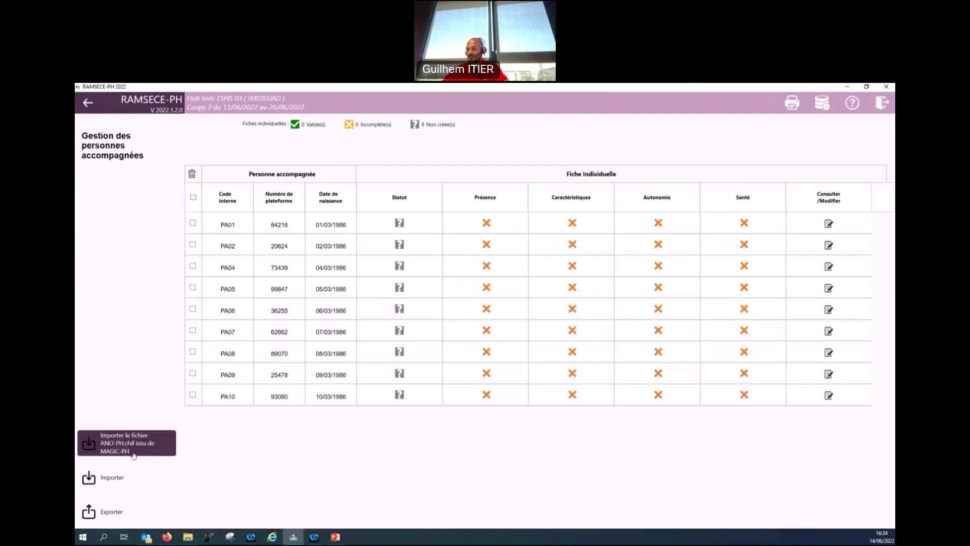
# Import Fiches Individuelles - Complètes from the exp_FI_Complete CSV, confirming with Oui.
pyautogui.click(133, 486)
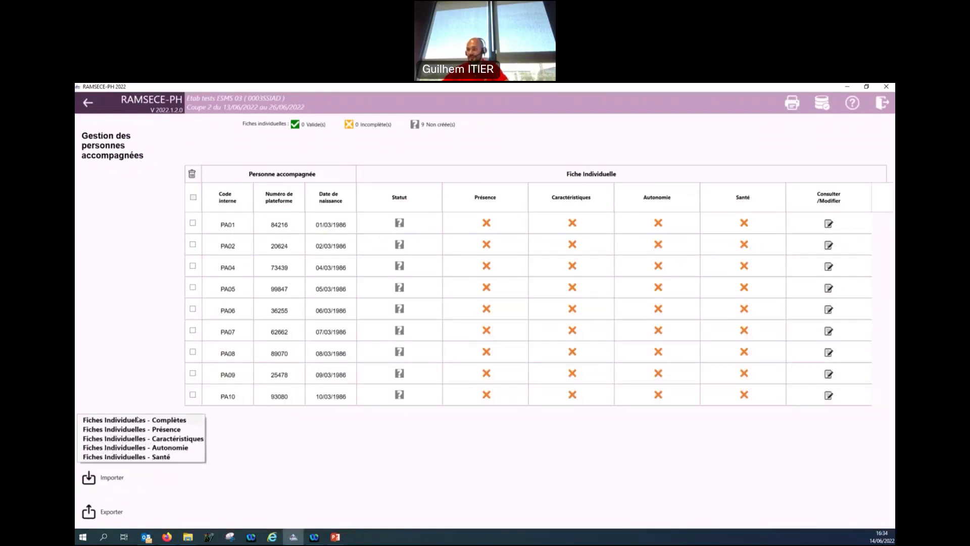
pyautogui.click(138, 420)
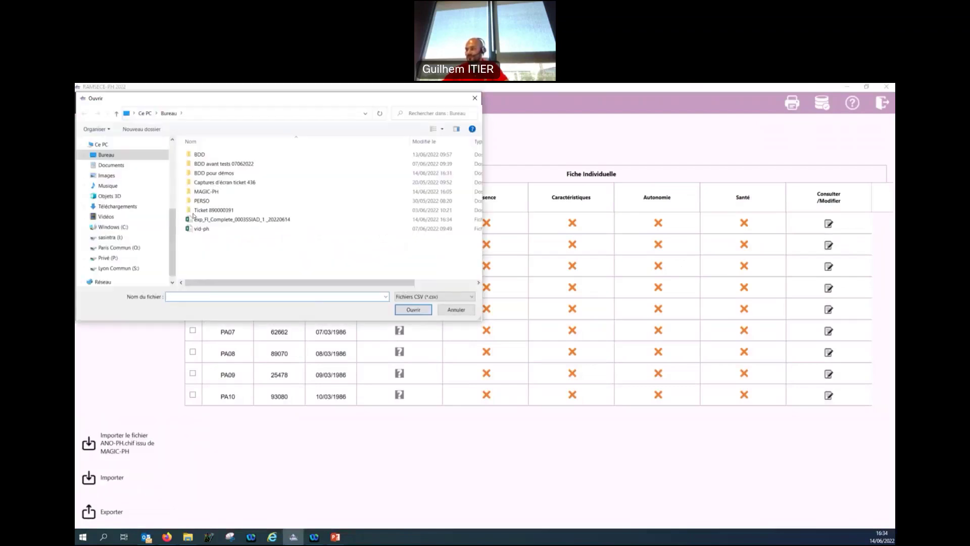
pyautogui.doubleClick(217, 220)
pyautogui.click(510, 330)
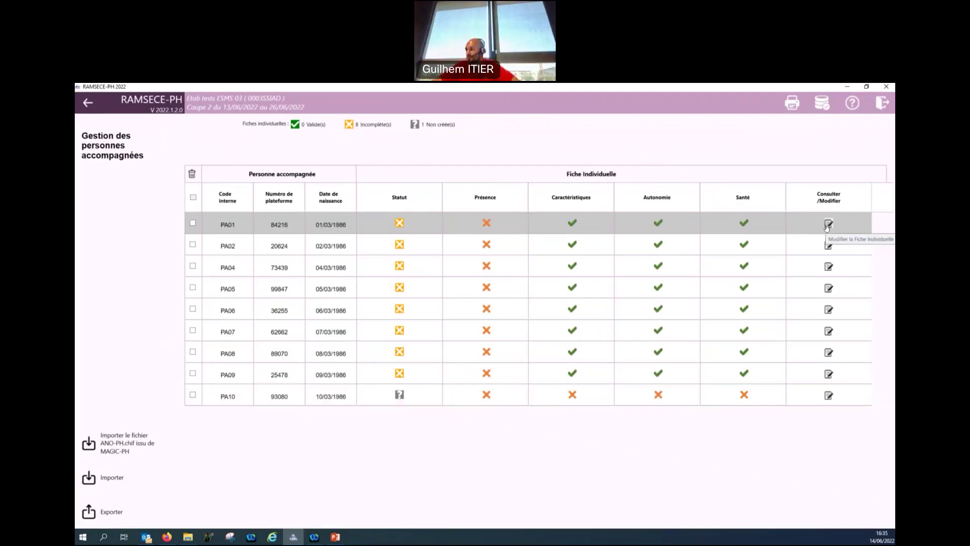
# In PA01's fiche, record week 1: absent Monday, present Tuesday and Wednesday with ESMS day reception, no nights.
pyautogui.click(828, 224)
pyautogui.scroll(-2, 446, 368)
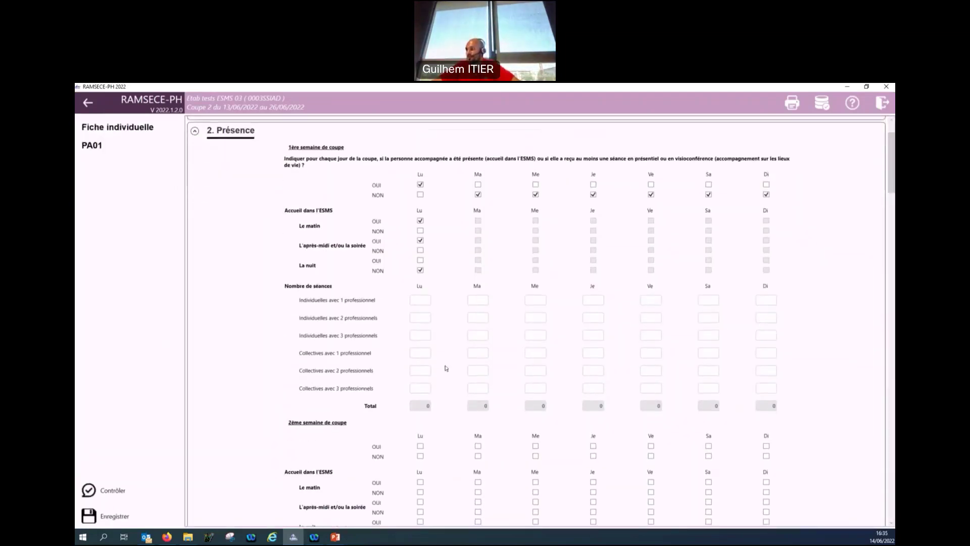
pyautogui.scroll(1, 225, 162)
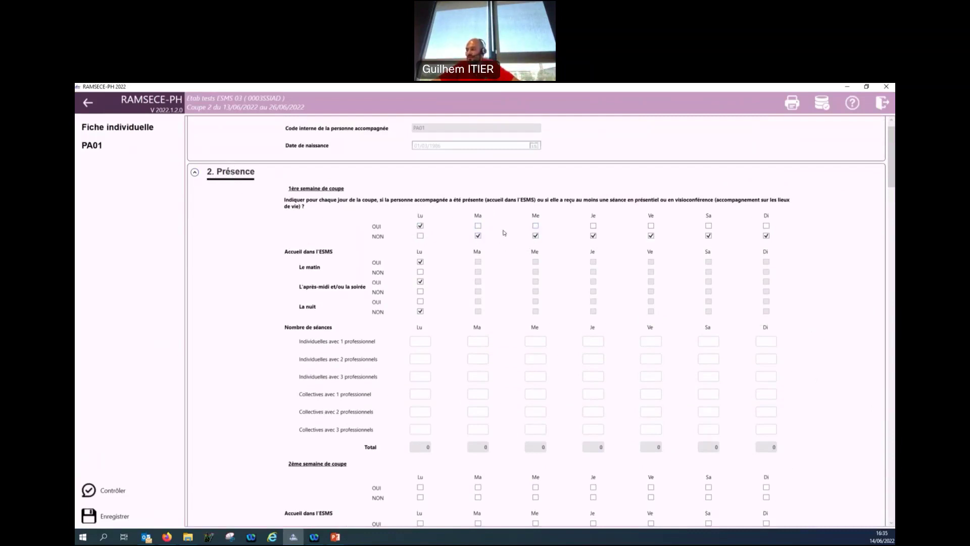
pyautogui.click(420, 236)
pyautogui.click(478, 225)
pyautogui.click(478, 262)
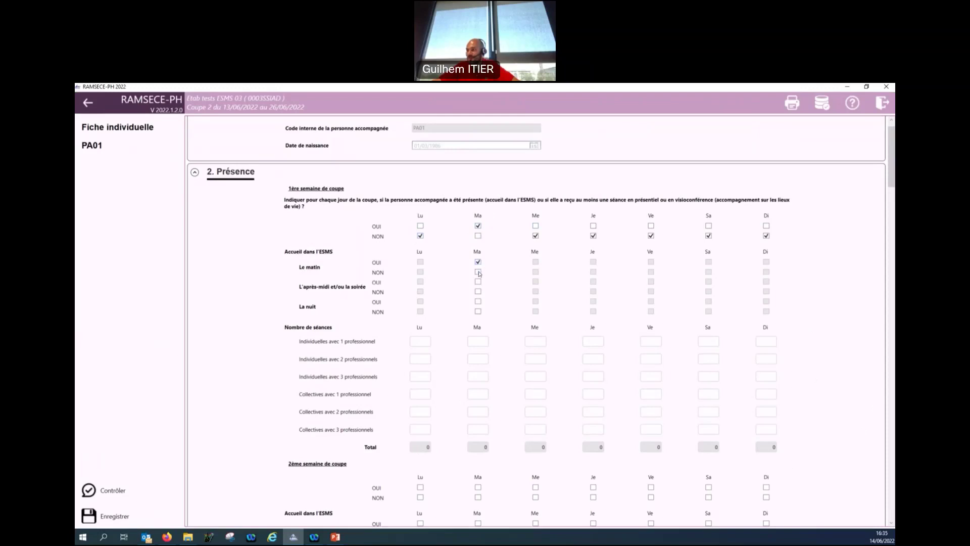
pyautogui.click(478, 282)
pyautogui.click(478, 312)
pyautogui.click(536, 226)
pyautogui.click(535, 282)
pyautogui.click(535, 311)
# Mark week 2 presence: present Monday, Thursday, Friday; absent Tuesday, Wednesday, Saturday, Sunday.
pyautogui.scroll(-3, 818, 253)
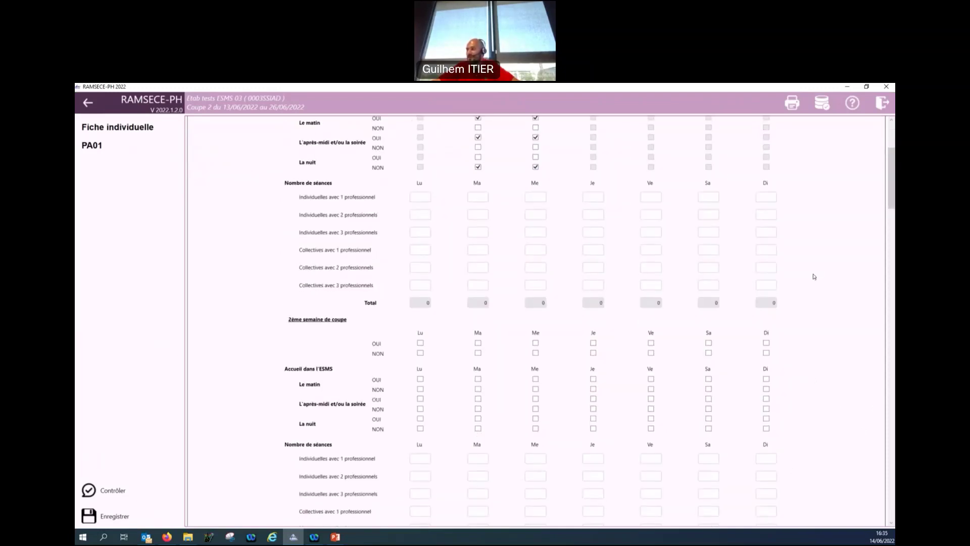
pyautogui.scroll(-1, 812, 279)
pyautogui.scroll(4, 812, 280)
pyautogui.scroll(-5, 810, 282)
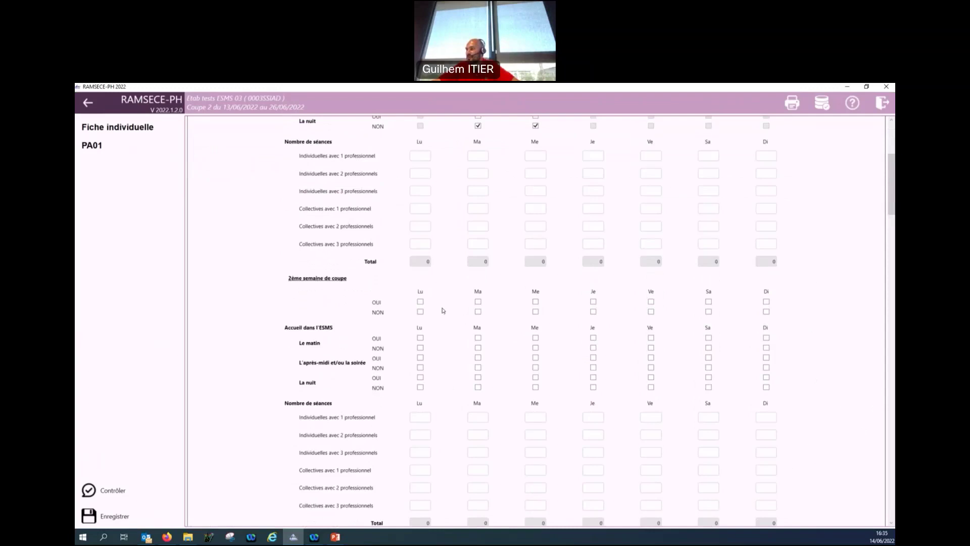
pyautogui.click(420, 301)
pyautogui.click(478, 312)
pyautogui.click(536, 312)
pyautogui.click(593, 302)
pyautogui.click(651, 302)
pyautogui.click(708, 312)
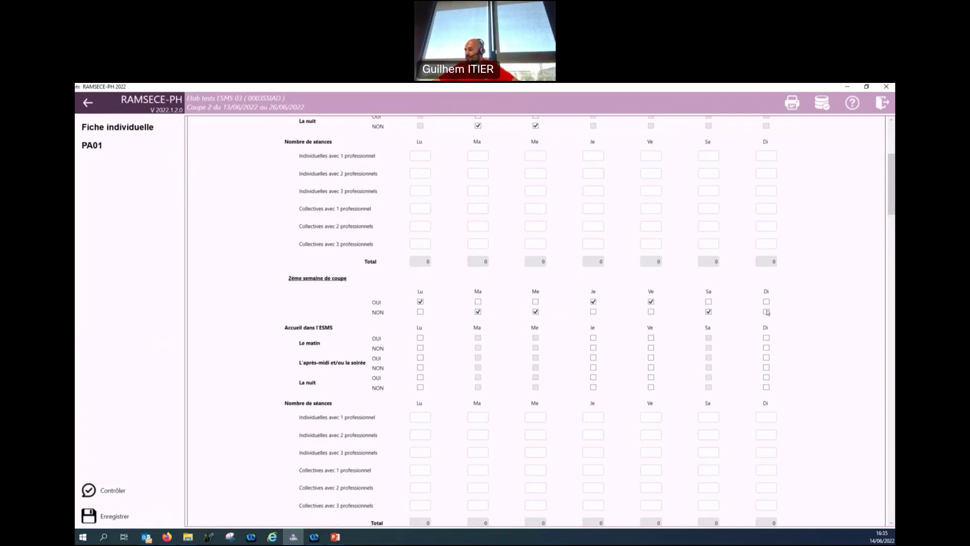
pyautogui.click(766, 312)
# Record week 2 ESMS day reception for Monday, Thursday and Friday with no nights, then save.
pyautogui.scroll(-2, 412, 325)
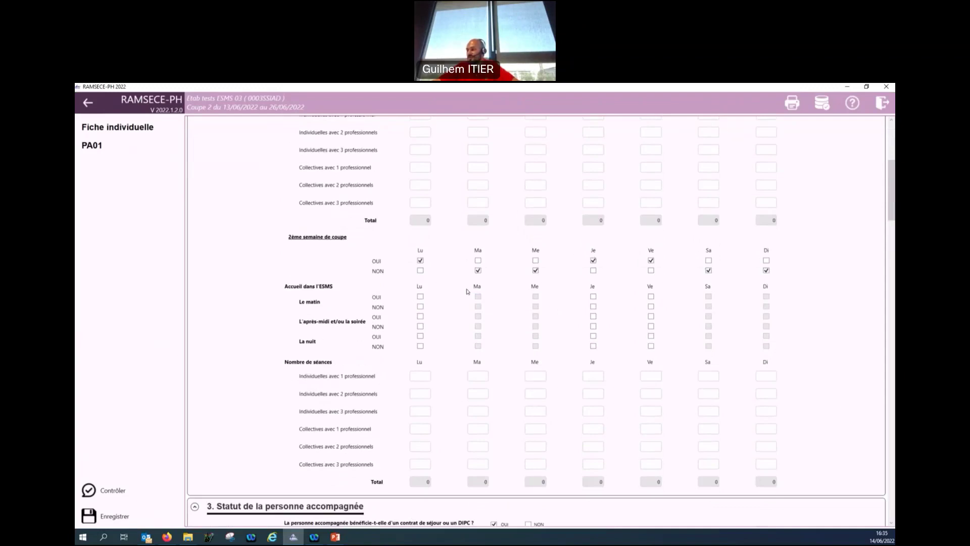
pyautogui.click(421, 297)
pyautogui.click(420, 316)
pyautogui.click(420, 346)
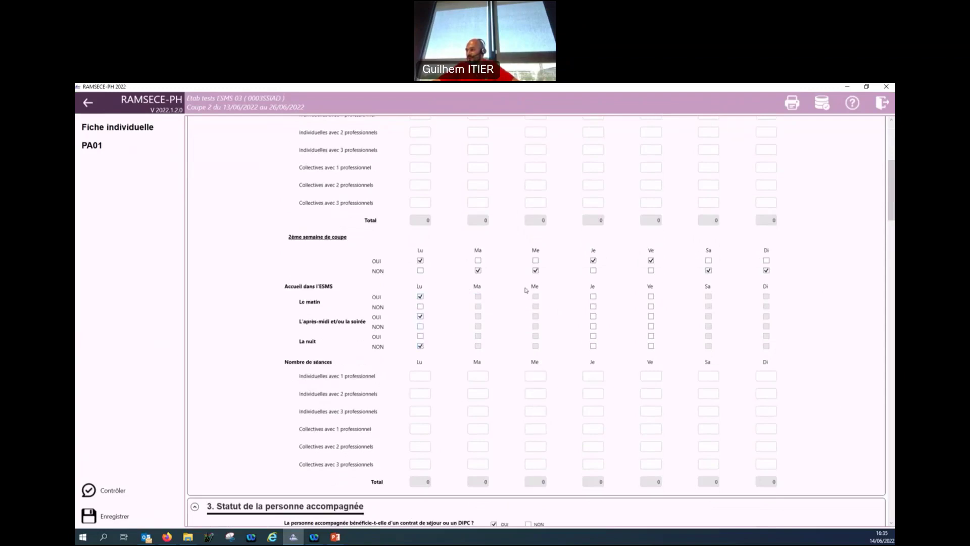
pyautogui.click(594, 297)
pyautogui.click(593, 316)
pyautogui.click(593, 346)
pyautogui.click(651, 297)
pyautogui.click(651, 346)
pyautogui.click(115, 516)
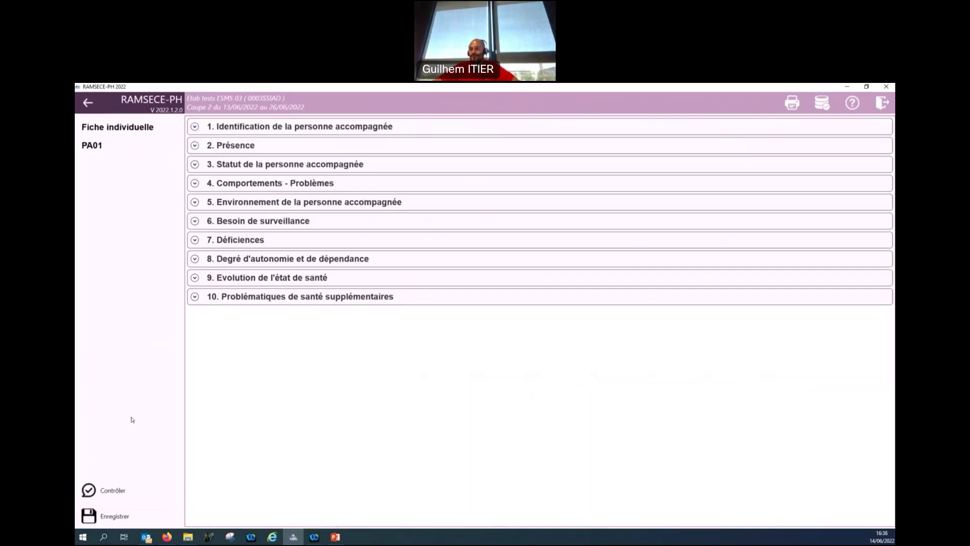
# Leave PA01's fiche, confirming the save and acknowledging the saved message.
pyautogui.click(88, 102)
pyautogui.click(479, 331)
pyautogui.click(548, 329)
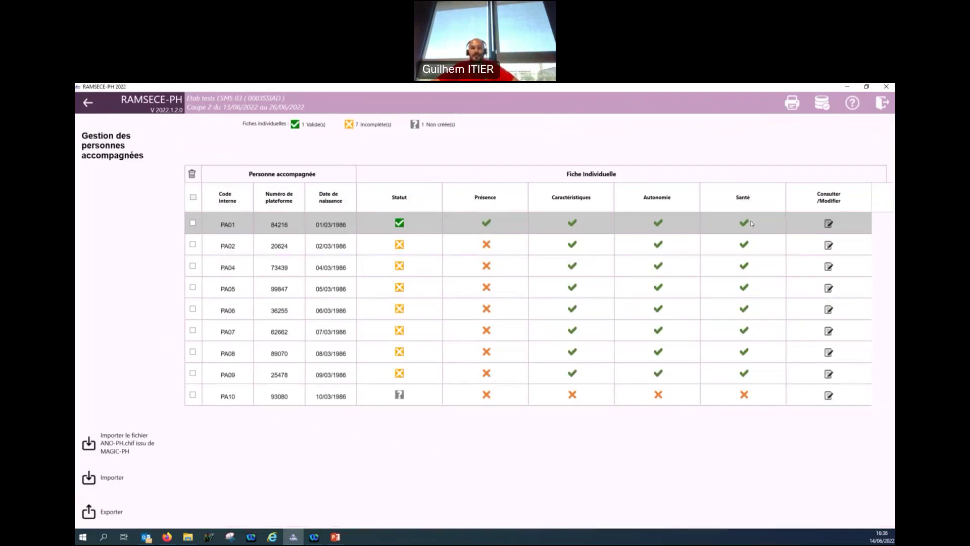
# Reopen PA01's fiche and scroll through its Statut, Comportements, Déficiences, Autonomie and Santé sections.
pyautogui.click(829, 224)
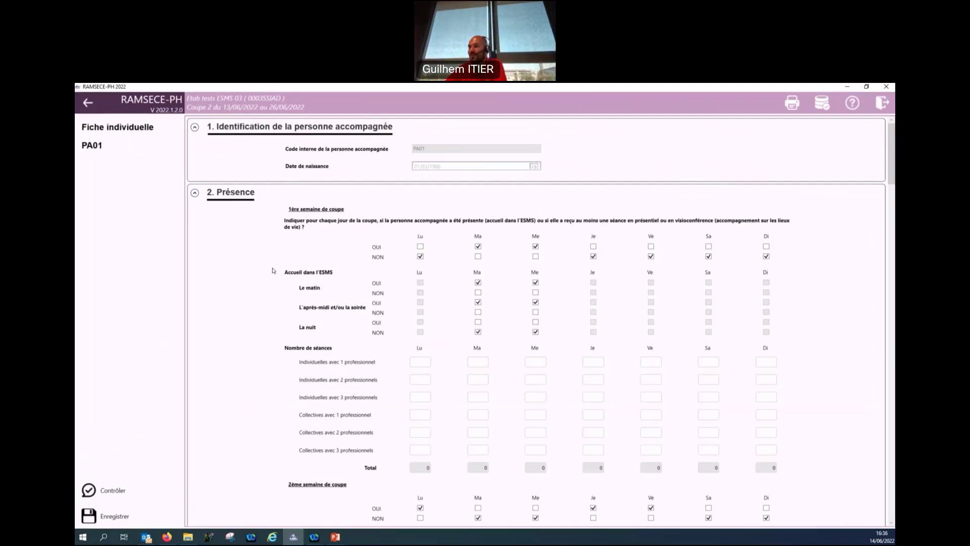
pyautogui.scroll(-10, 273, 271)
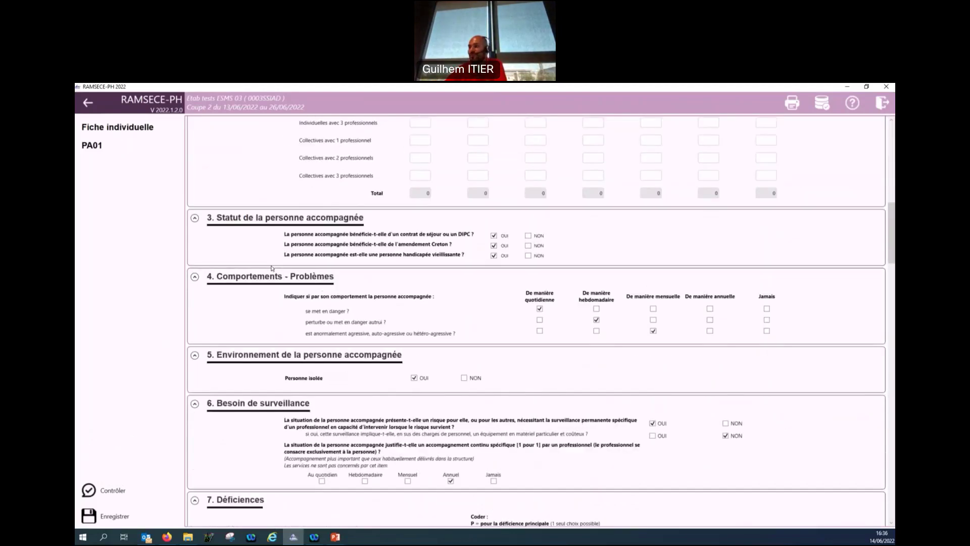
pyautogui.scroll(-1, 272, 269)
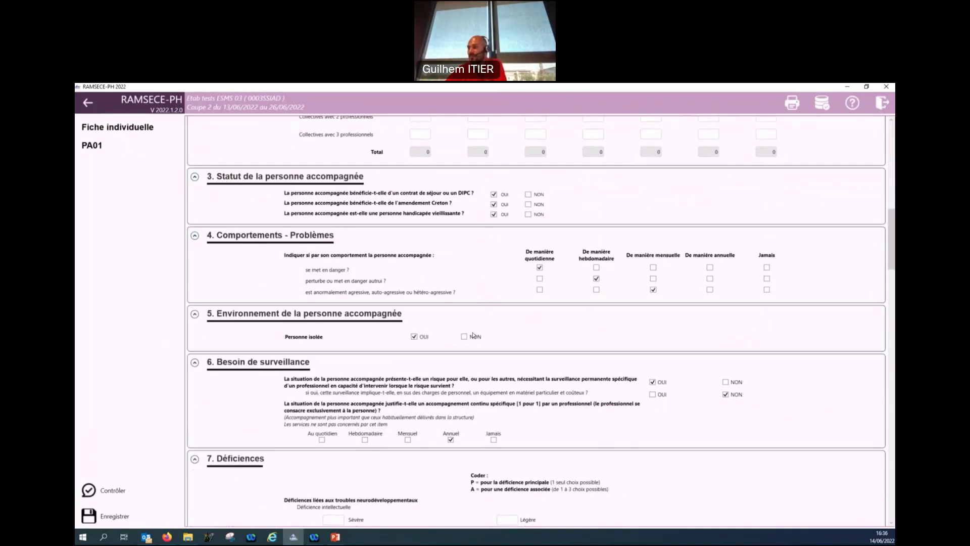
pyautogui.scroll(-6, 283, 354)
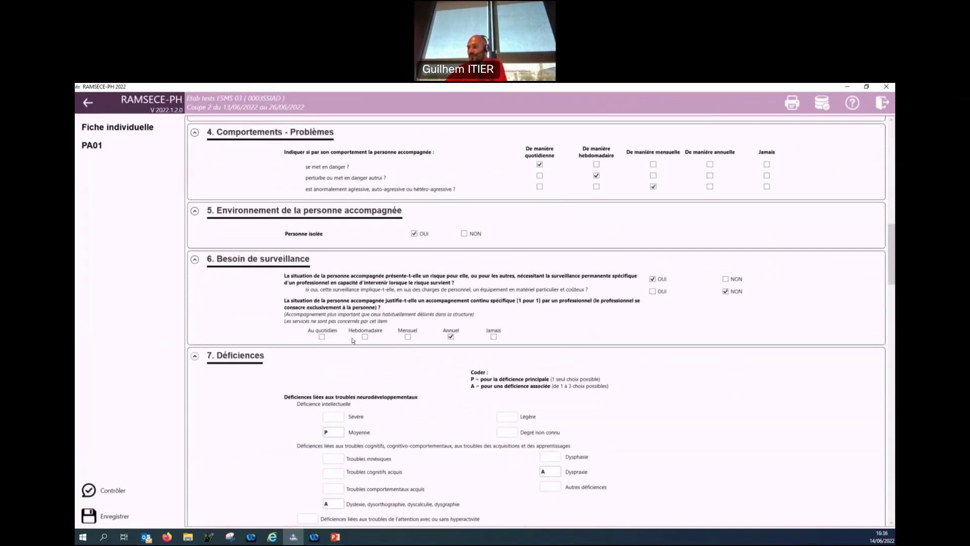
pyautogui.scroll(-10, 269, 356)
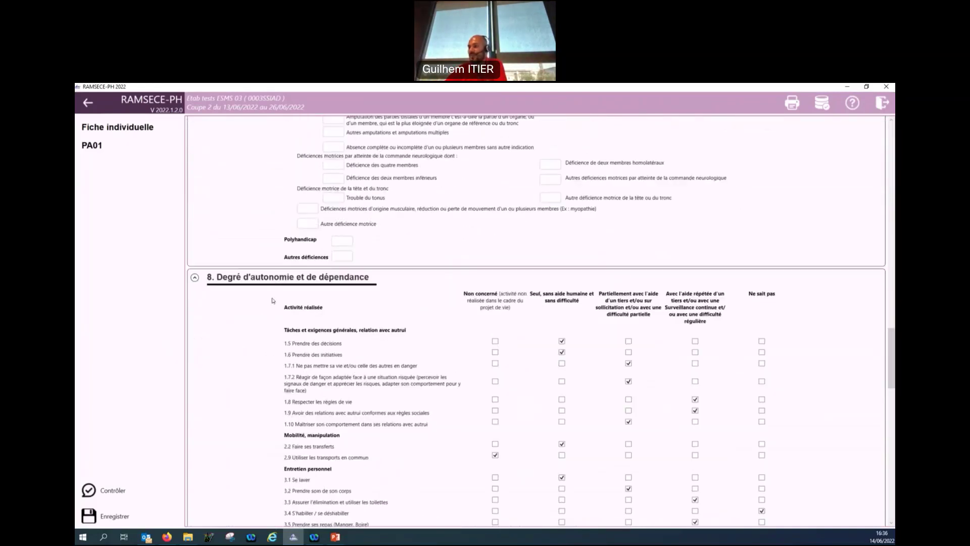
pyautogui.scroll(-10, 256, 353)
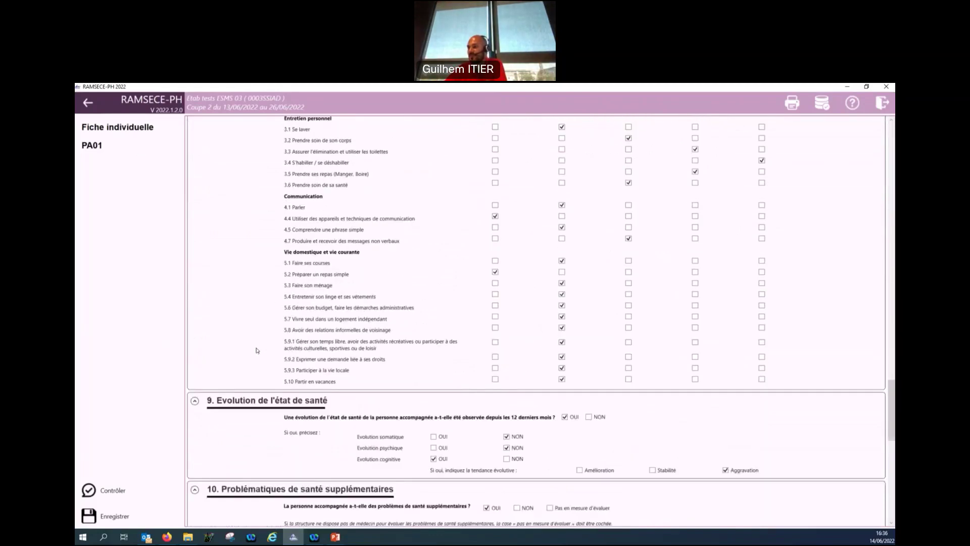